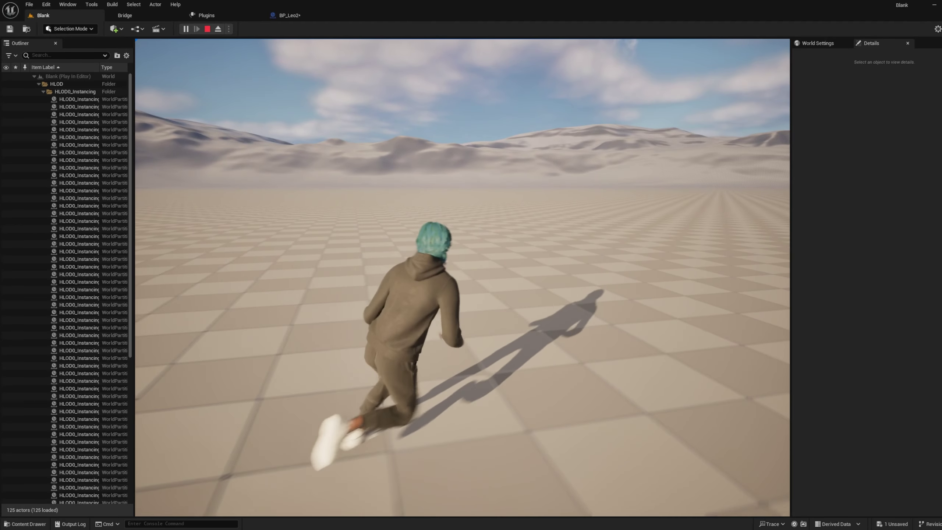
# Preview the character movement, jumping in the blank level and running the mannequin toward the sample level's obstacle blocks
pyautogui.press('space')
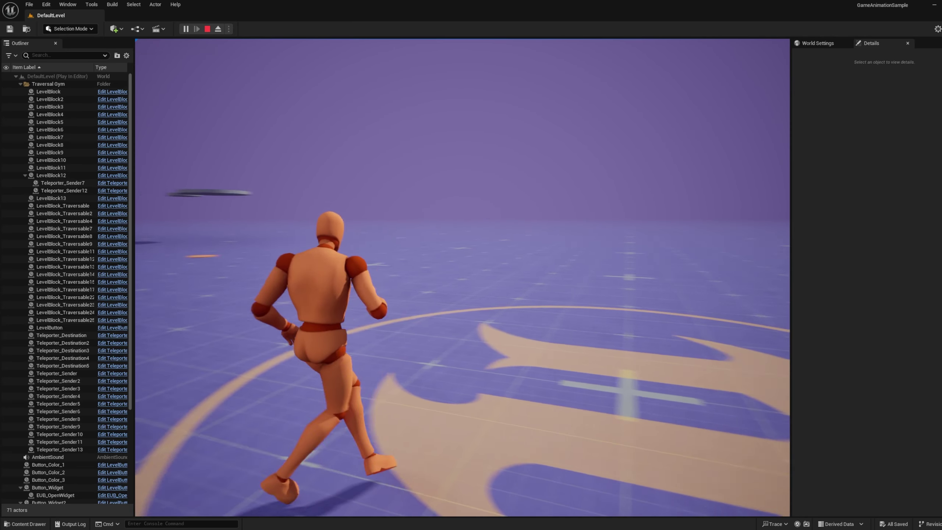
pyautogui.press('w')
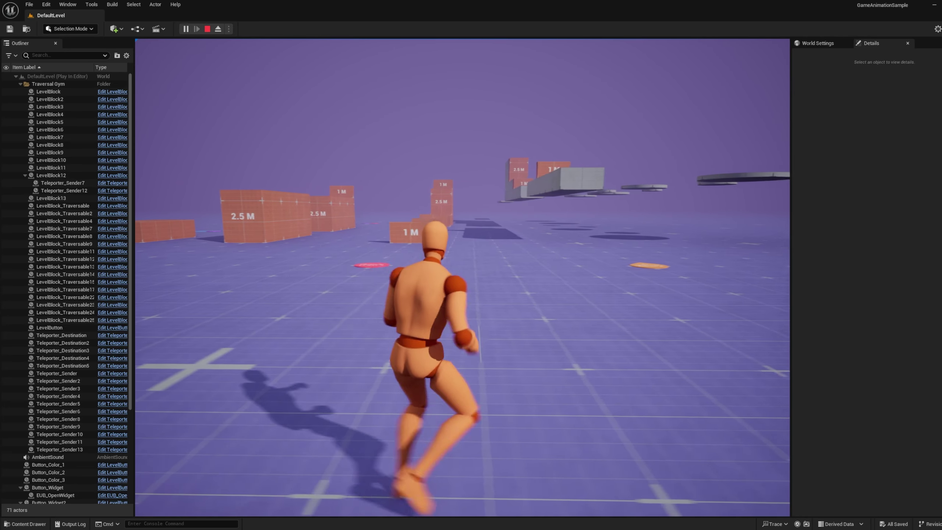
pyautogui.press('w')
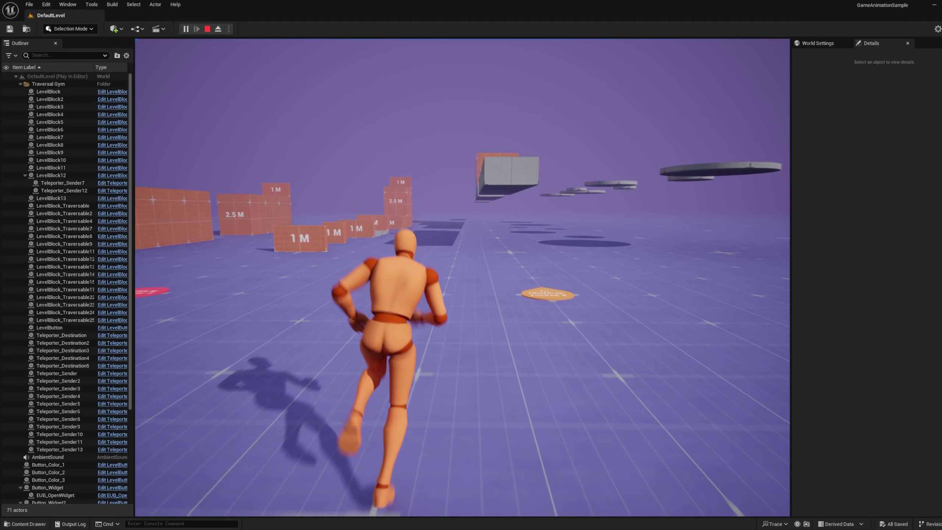
pyautogui.press('w')
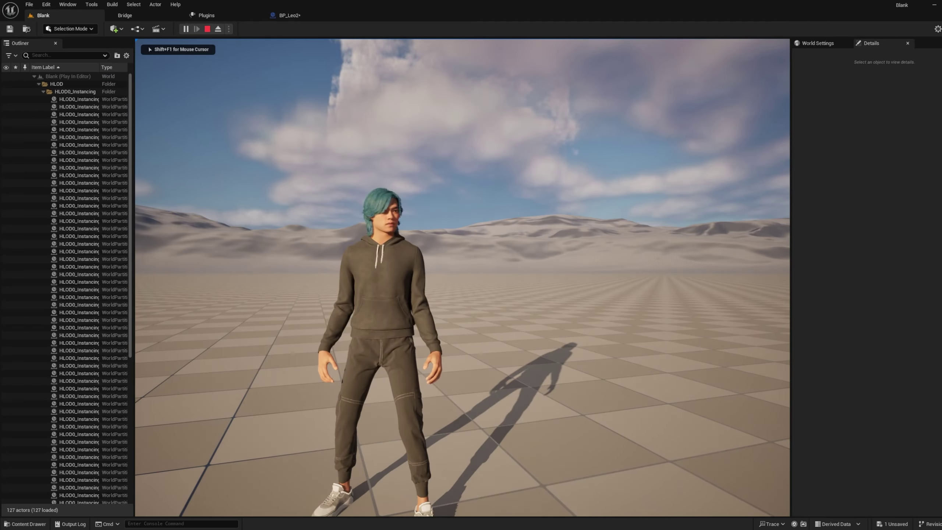
# Run the teal-haired MetaHuman around the blank level in several directions to check its locomotion
pyautogui.press('w')
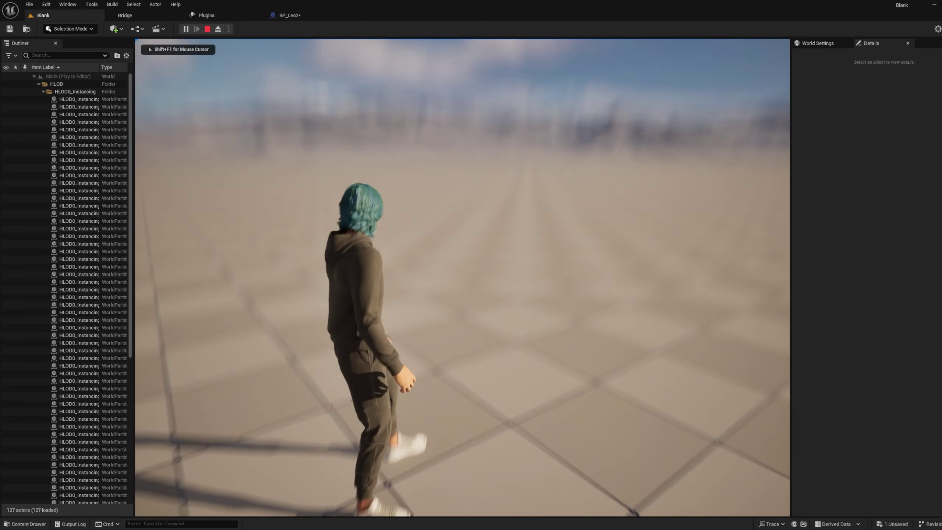
pyautogui.press('w')
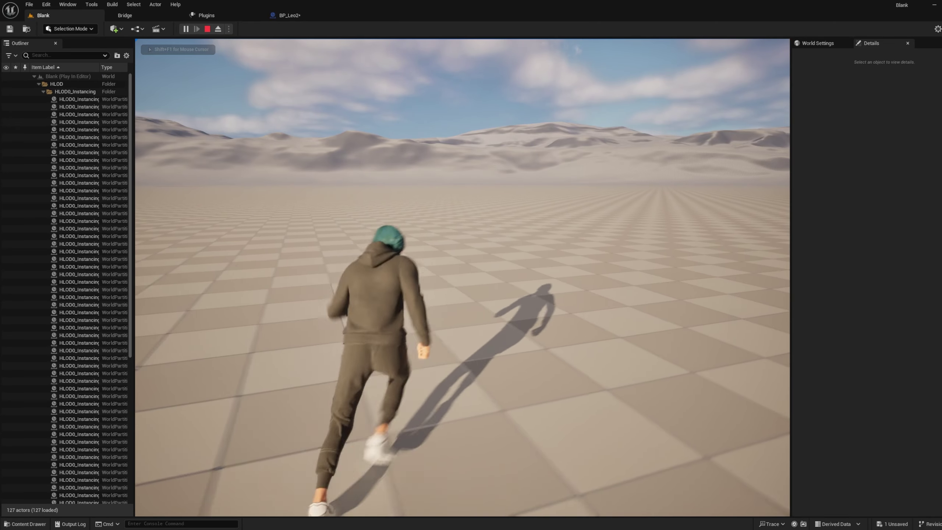
pyautogui.press('w')
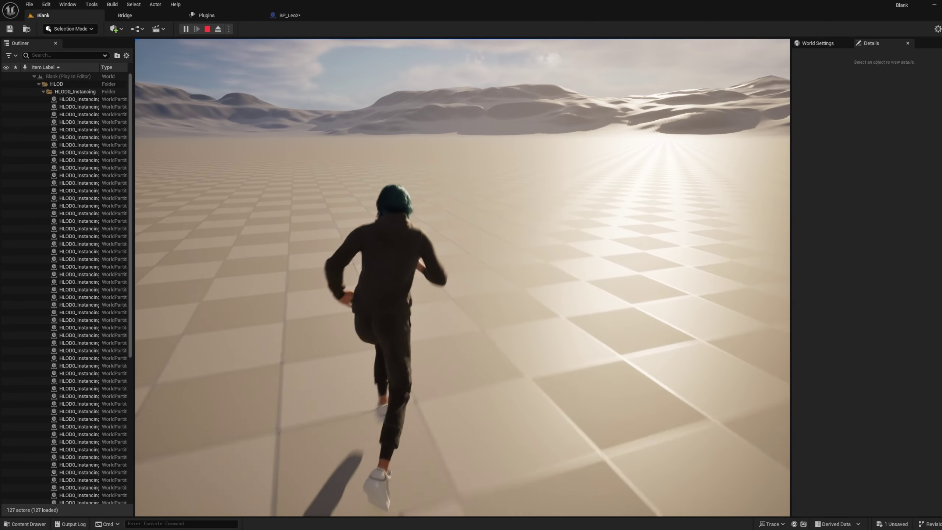
pyautogui.press('w')
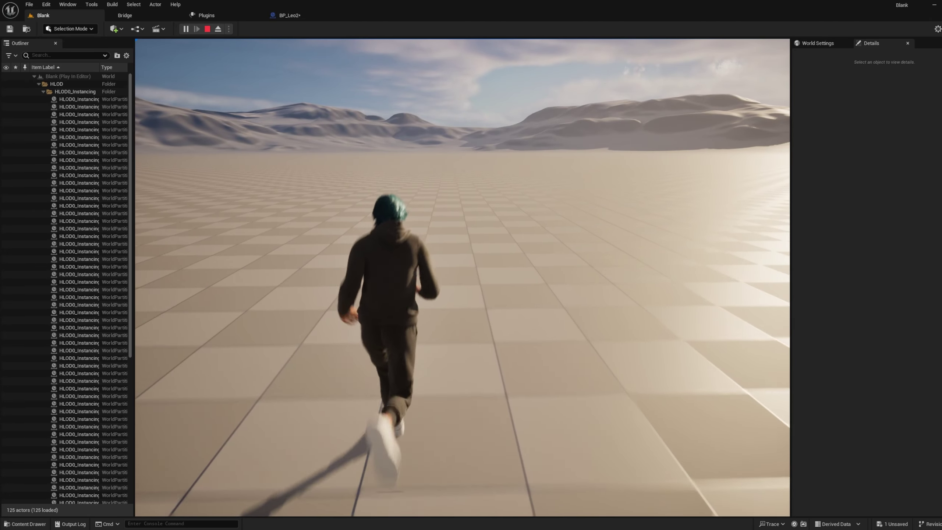
pyautogui.press('w')
pyautogui.press('s')
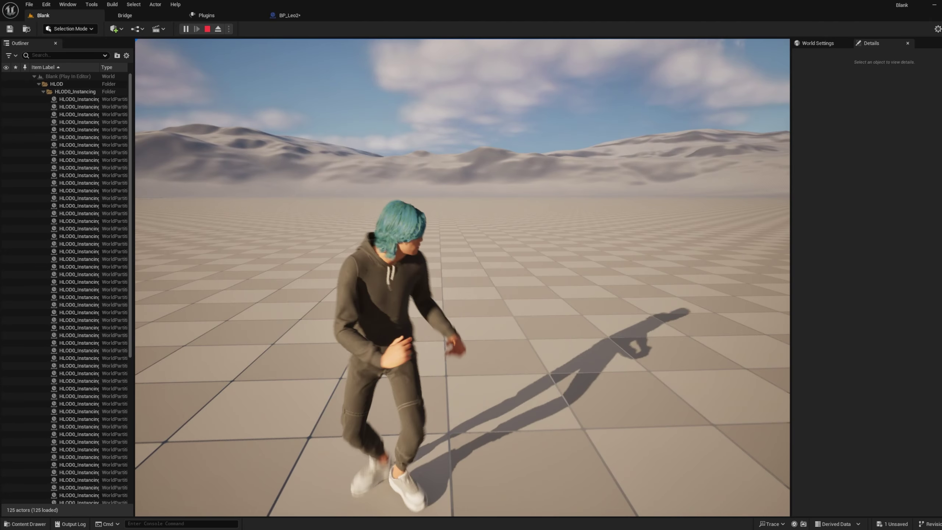
pyautogui.press('w')
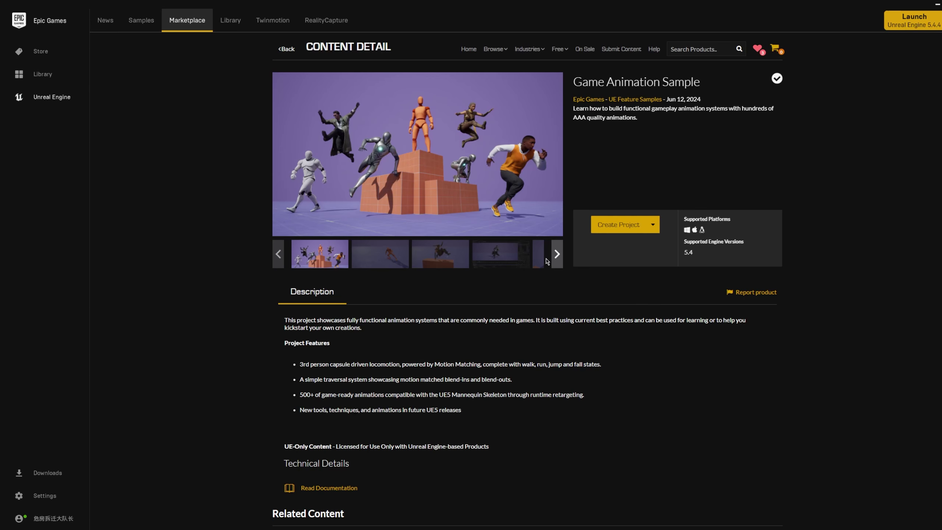
# Go from the Game Animation Sample product page to the launcher's project library and open the GameAnimationSample project
pyautogui.moveTo(698, 84); pyautogui.dragTo(577, 82)
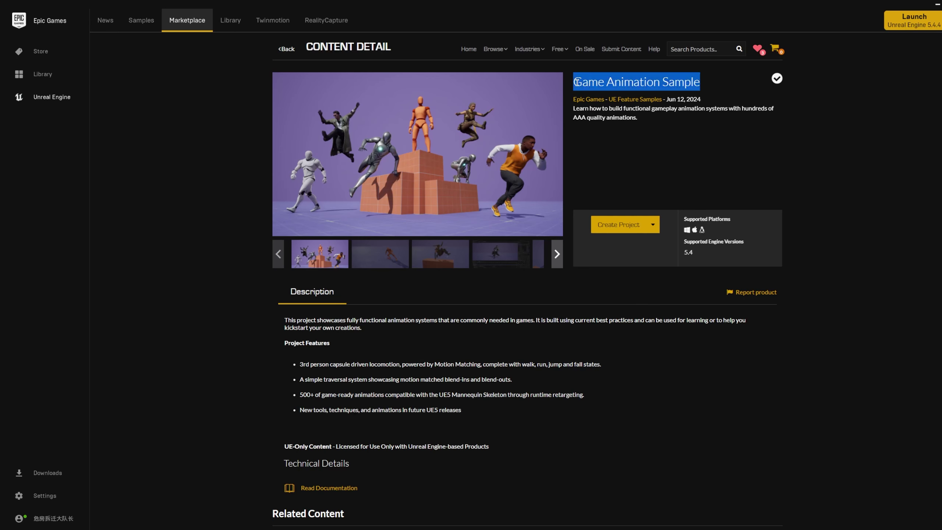
pyautogui.click(685, 136)
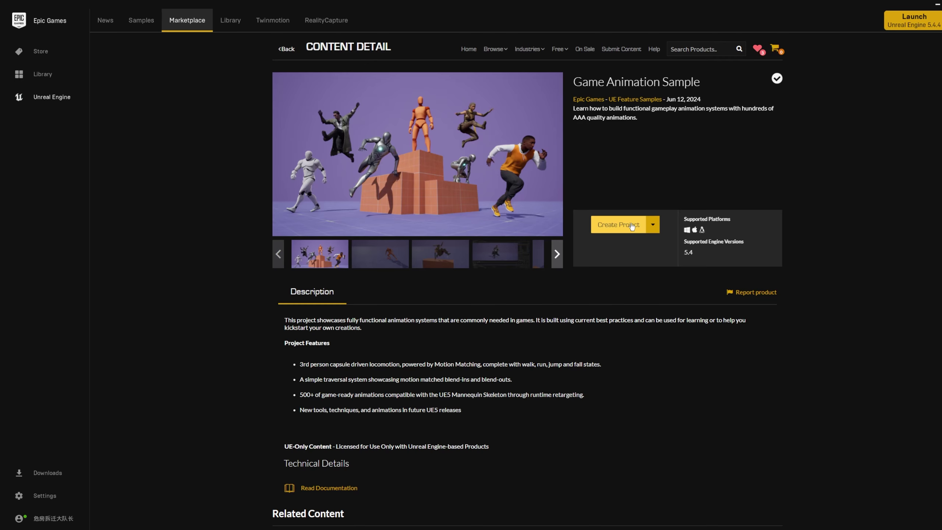
pyautogui.click(238, 27)
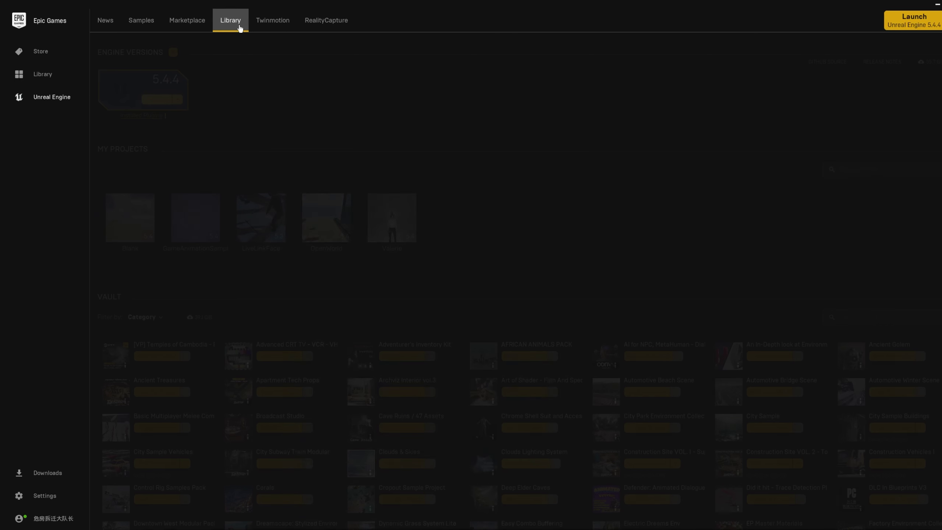
pyautogui.moveTo(200, 210)
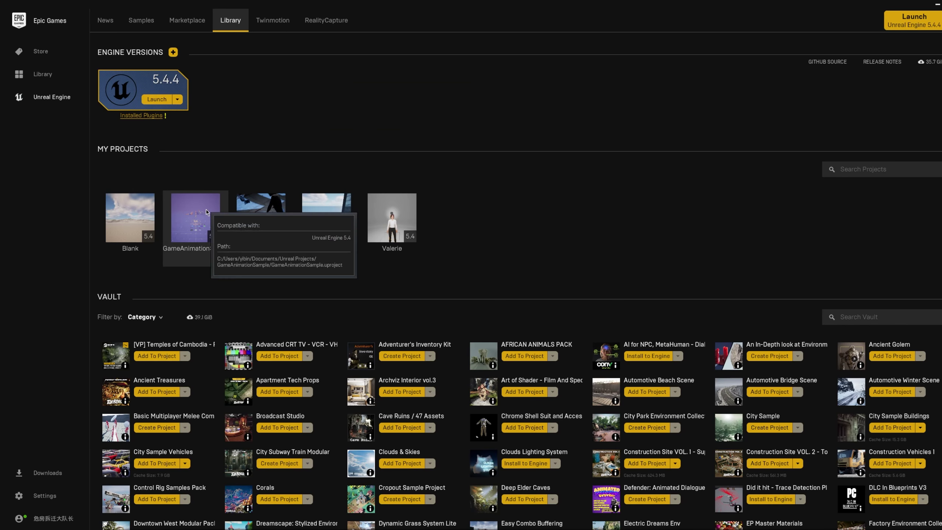
pyautogui.doubleClick(196, 233)
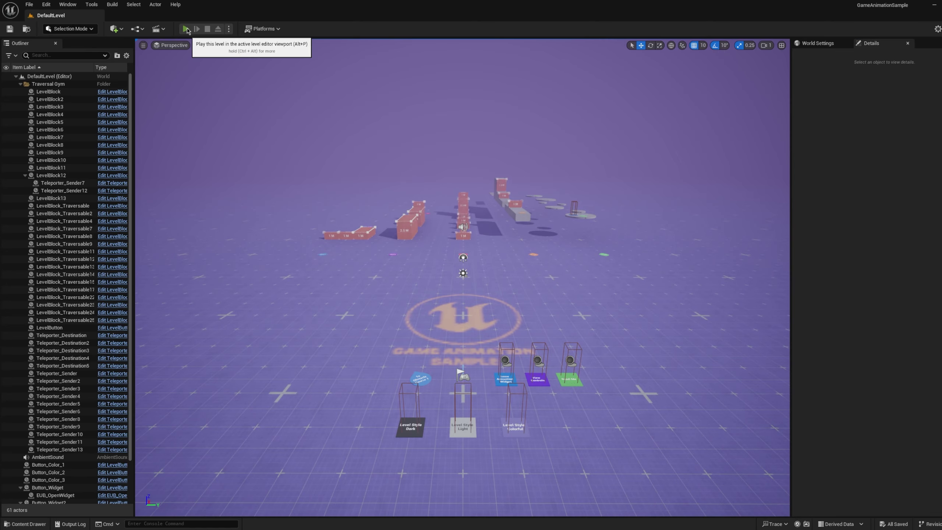
# Play the sample level, run the mannequin over the traversal blocks to test its animations, and end the play session
pyautogui.click(186, 33)
pyautogui.press('w')
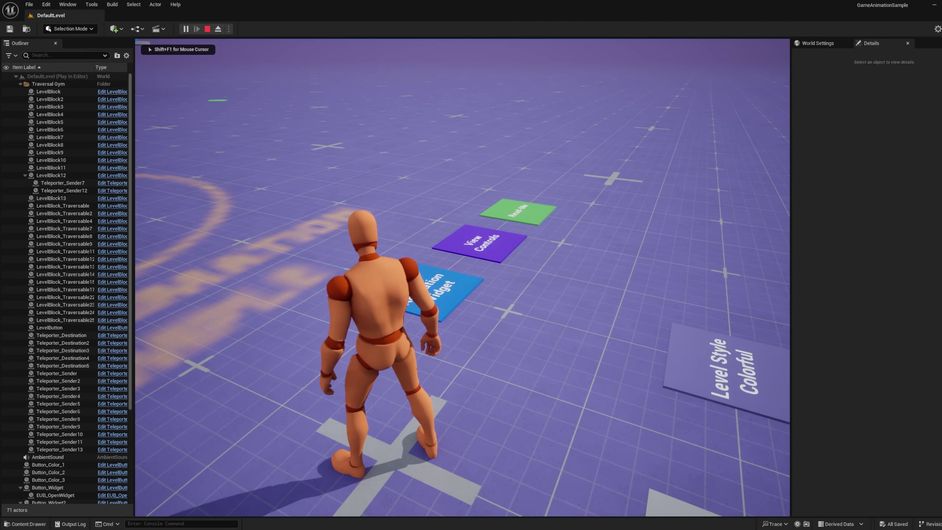
pyautogui.press('w')
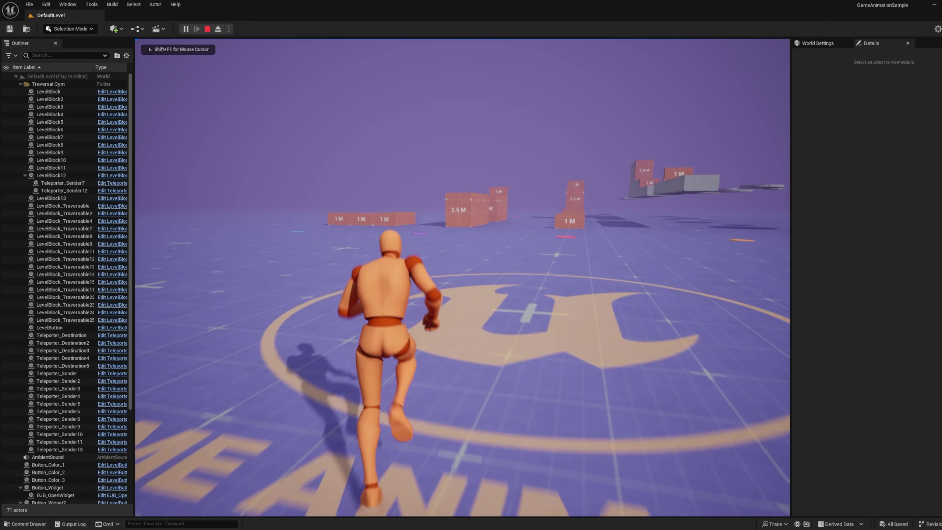
pyautogui.press('w')
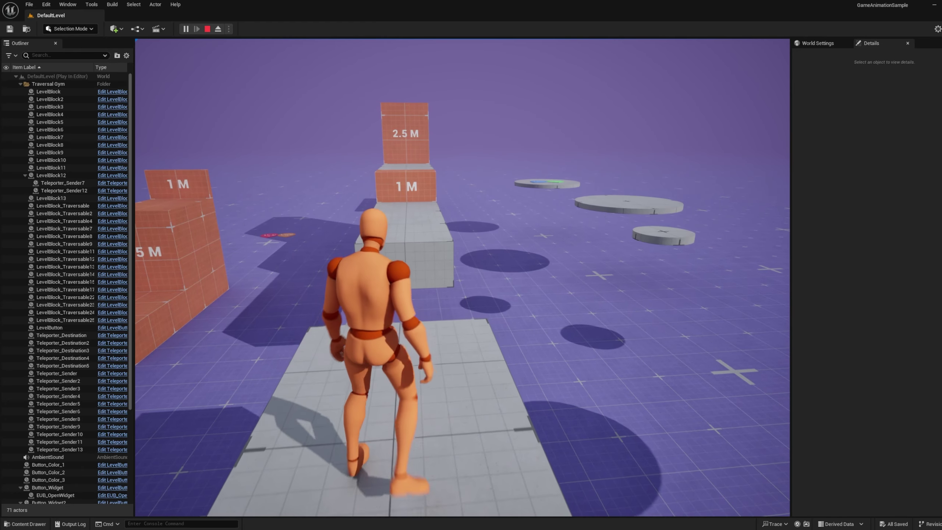
pyautogui.press('w')
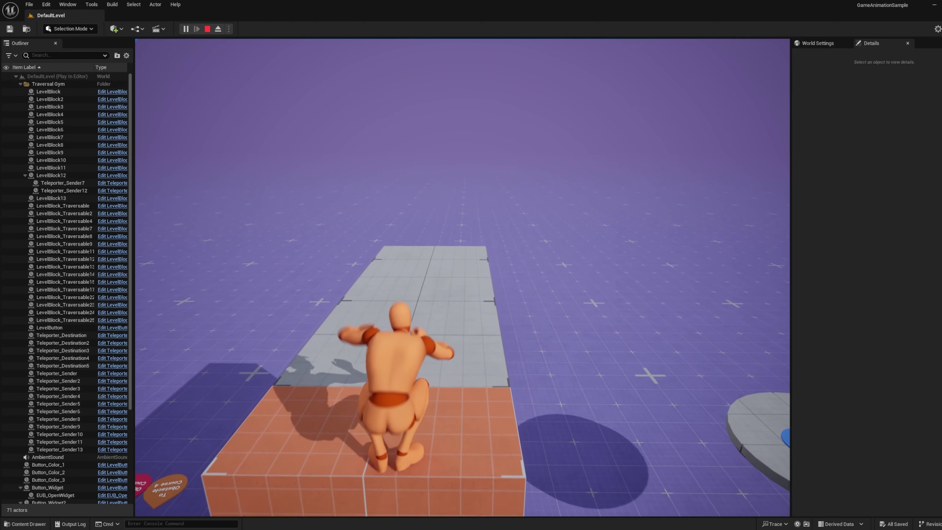
pyautogui.press('Escape')
# Start migrating the CBP_SandboxCharacter blueprint from the Blueprints folder and accept all the assets preselected in the report
pyautogui.hotkey('ctrl', 'space')
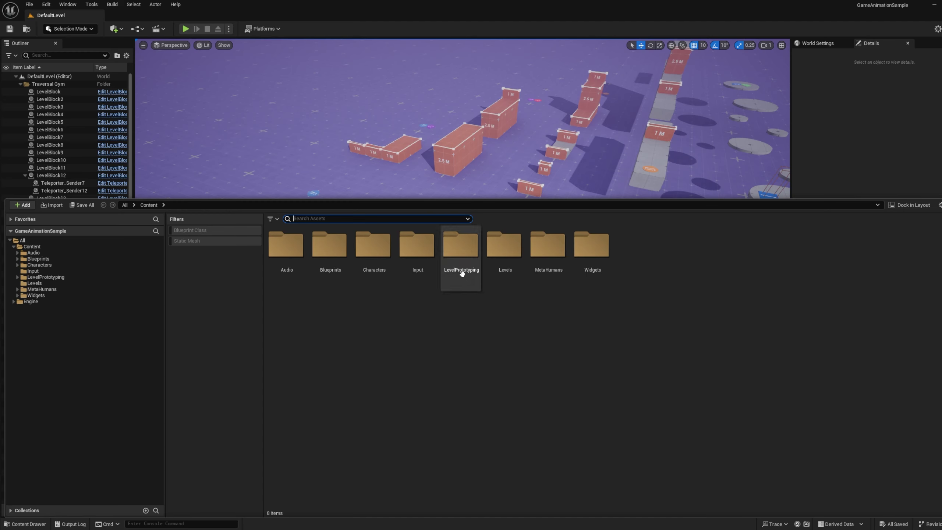
pyautogui.doubleClick(330, 257)
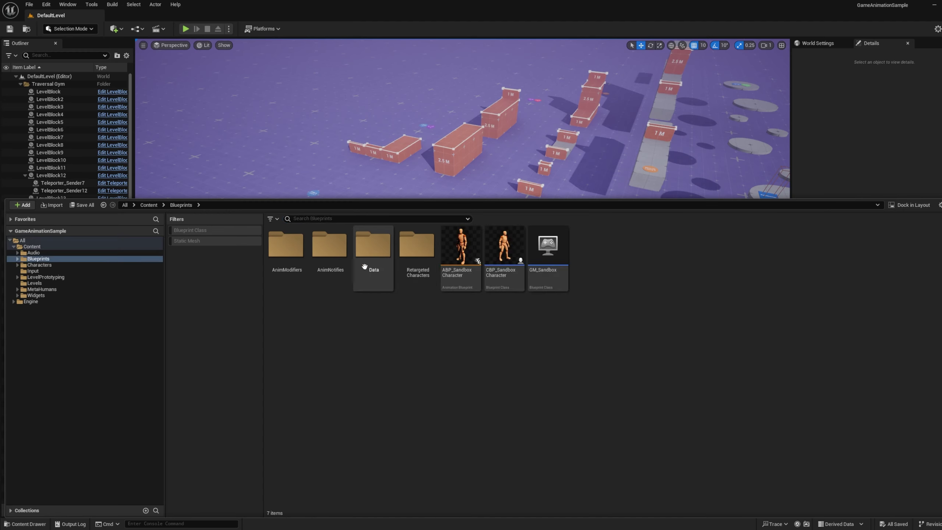
pyautogui.click(505, 256)
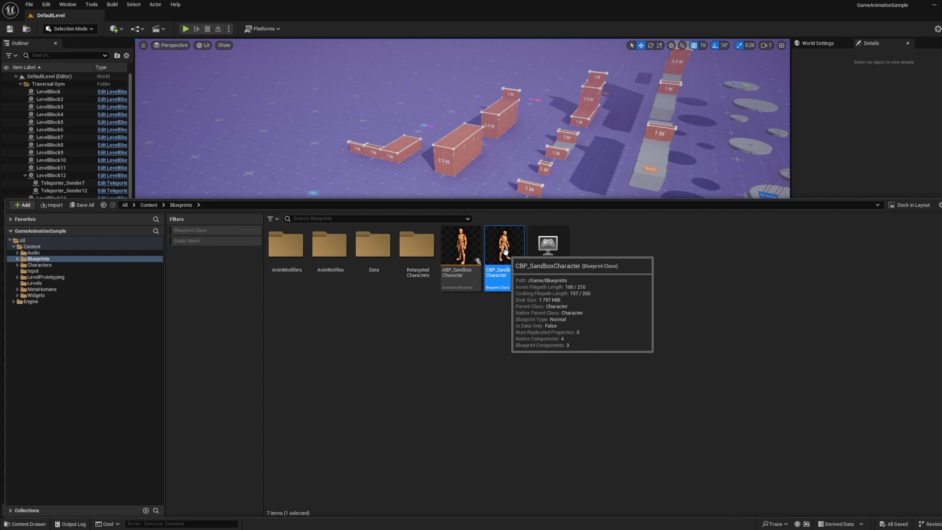
pyautogui.rightClick(507, 254)
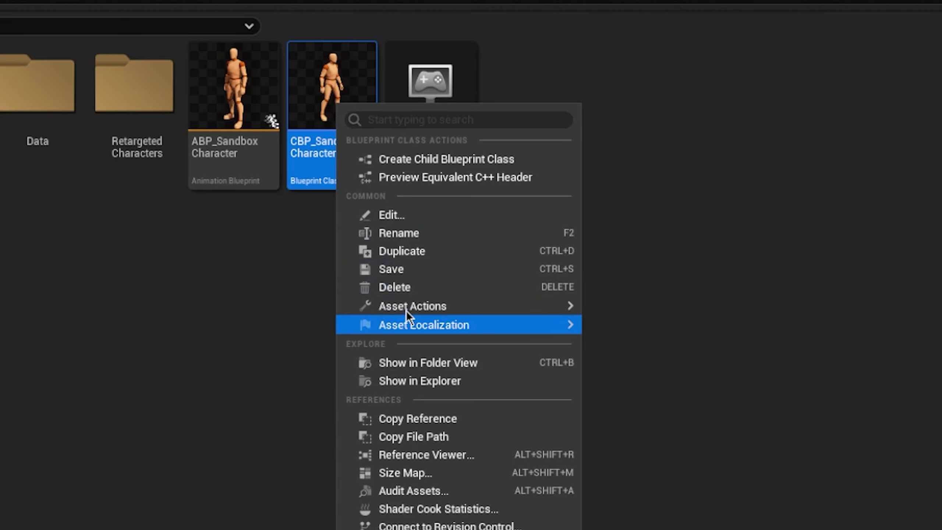
pyautogui.moveTo(559, 345)
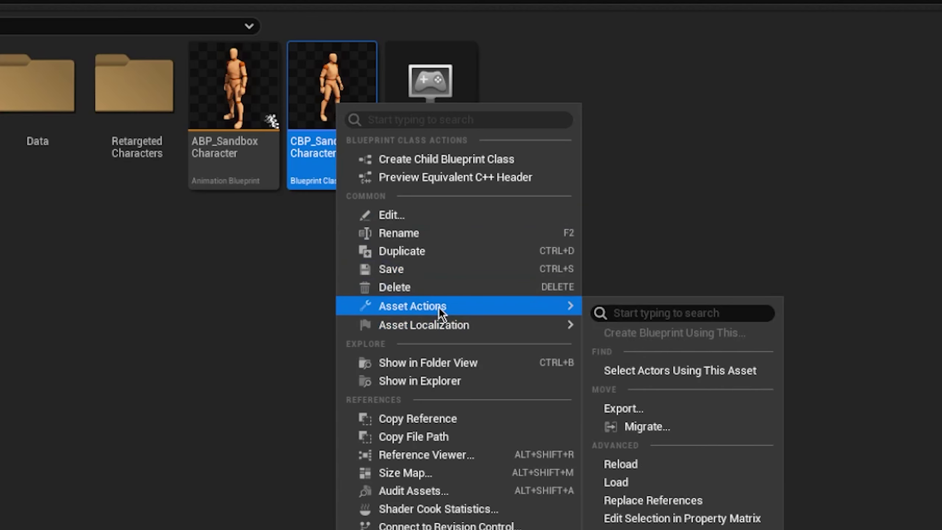
pyautogui.click(682, 425)
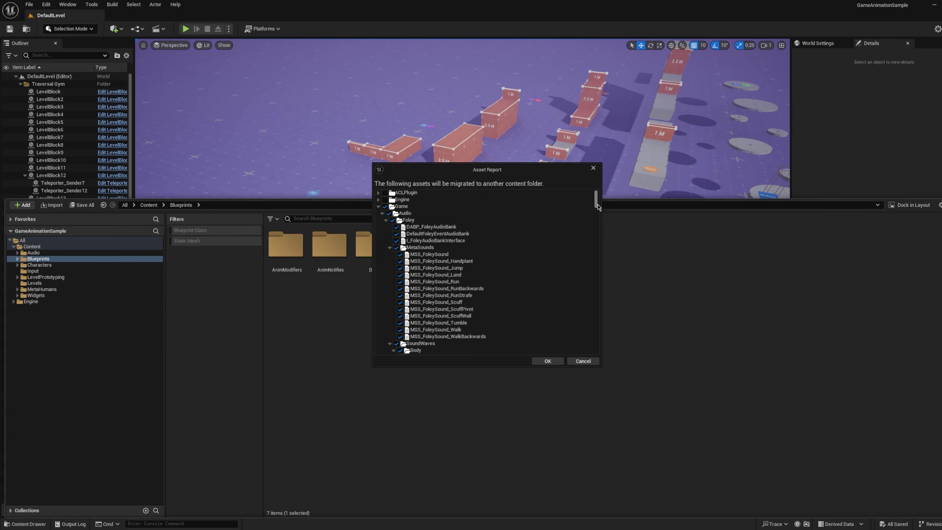
pyautogui.moveTo(597, 204)
pyautogui.mouseDown()
pyautogui.moveTo(600, 357)
pyautogui.moveTo(597, 200)
pyautogui.mouseUp()
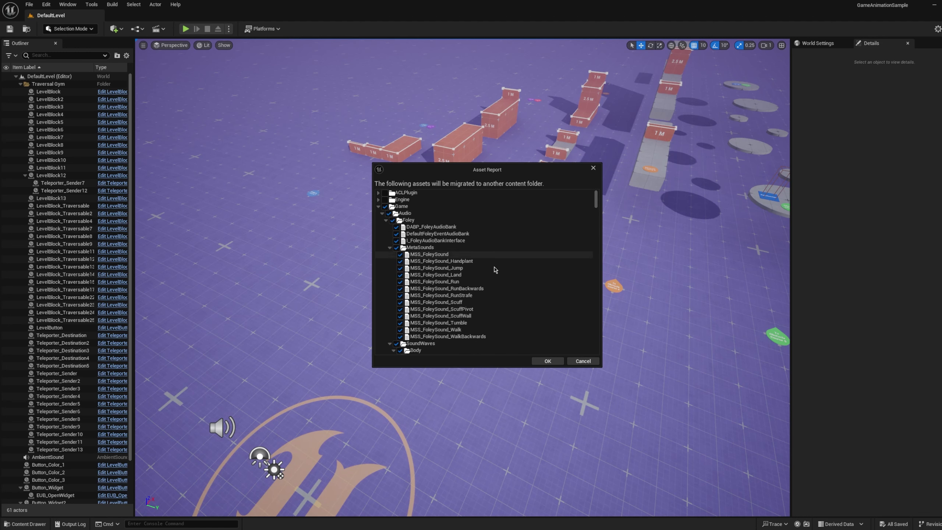
pyautogui.click(548, 361)
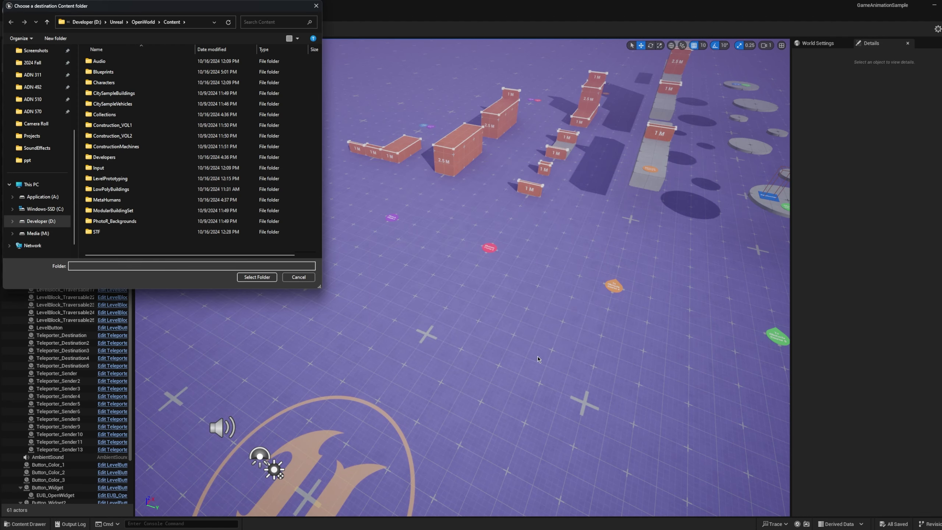
# Choose the Content folder of the Blank project, under Unreal on Developer (D:), as the migration destination
pyautogui.moveTo(251, 8); pyautogui.dragTo(476, 94)
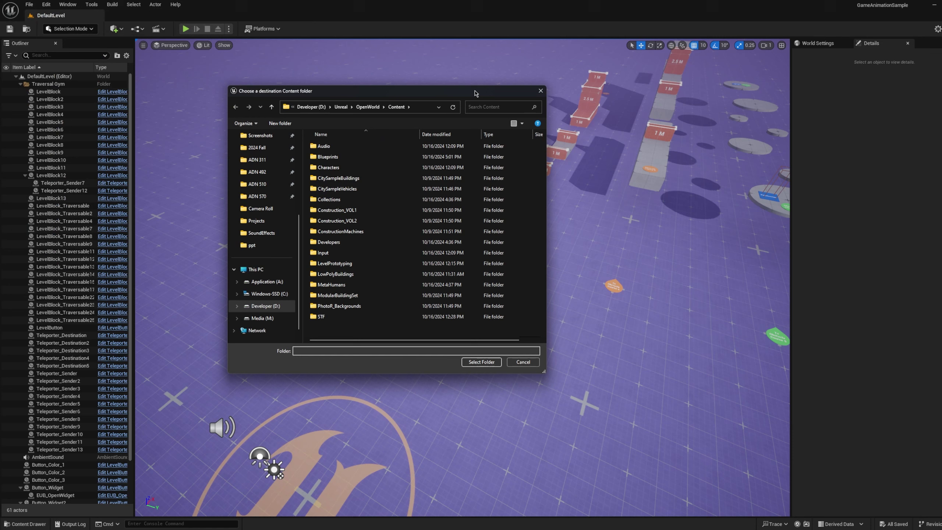
pyautogui.click(341, 107)
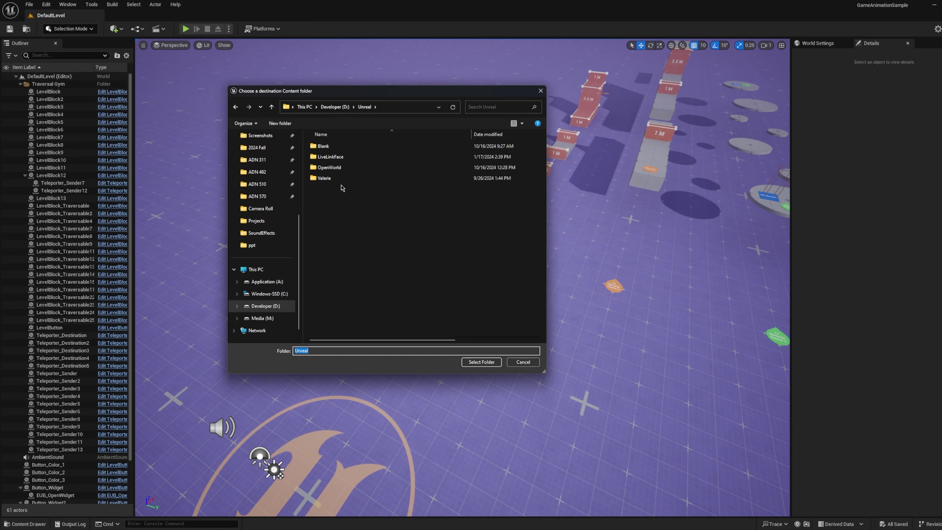
pyautogui.doubleClick(327, 147)
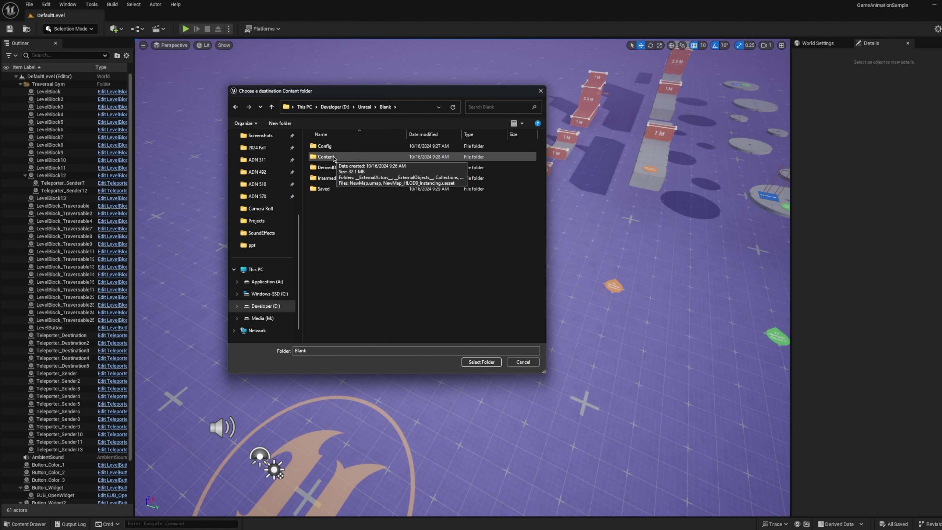
pyautogui.doubleClick(326, 157)
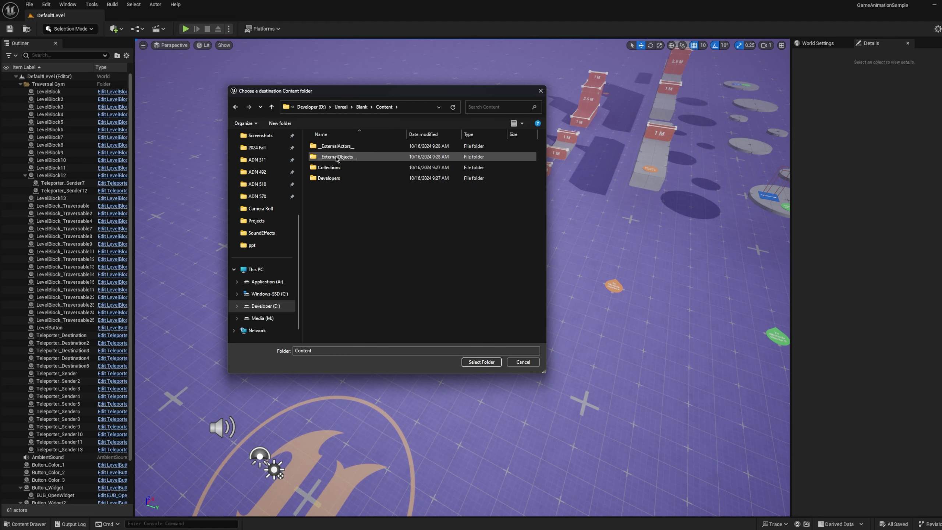
pyautogui.click(482, 362)
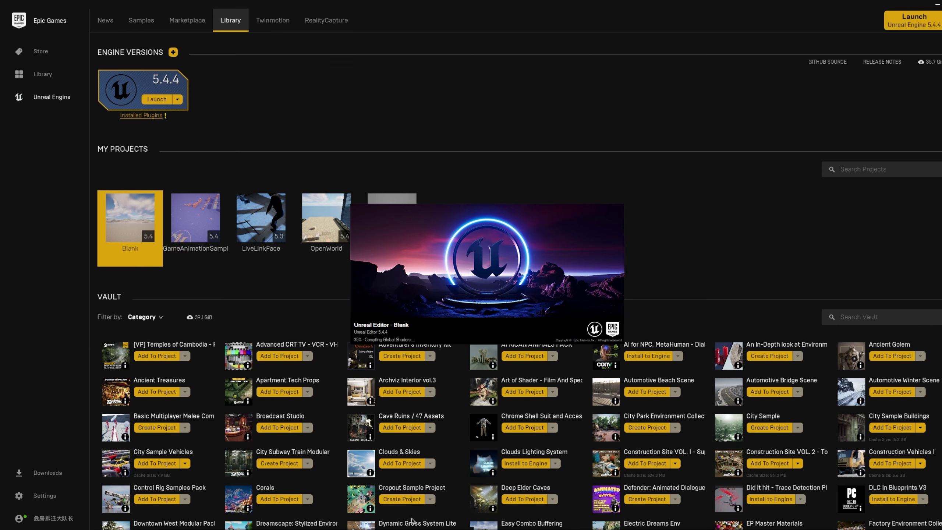
# Switch to the Blank project in Unreal Editor and open the migrated CBP_SandboxCharacter blueprint from the Blueprints folder
pyautogui.moveTo(412, 528)
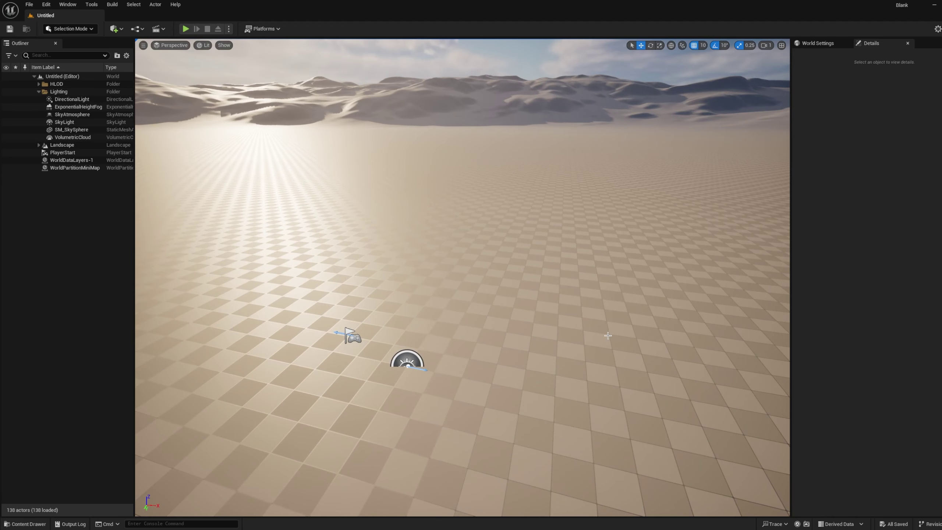
pyautogui.hotkey('ctrl', 'space')
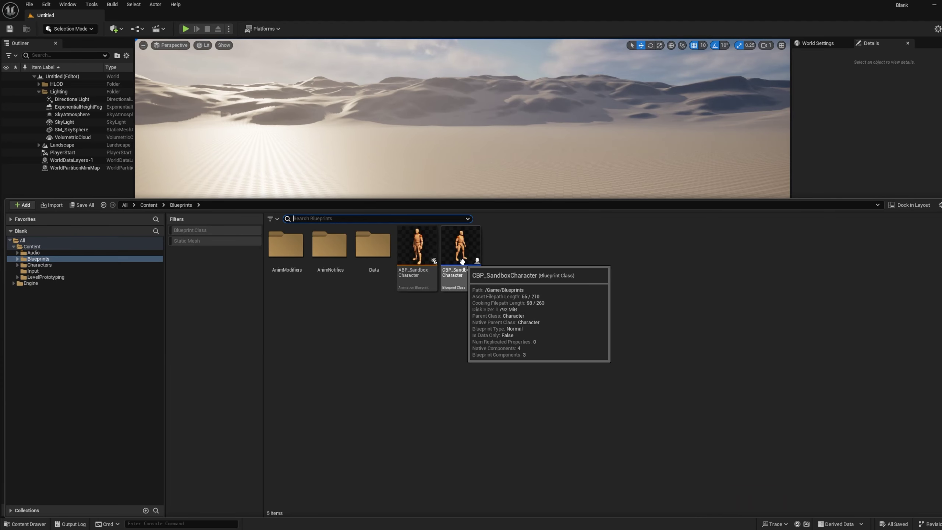
pyautogui.doubleClick(462, 262)
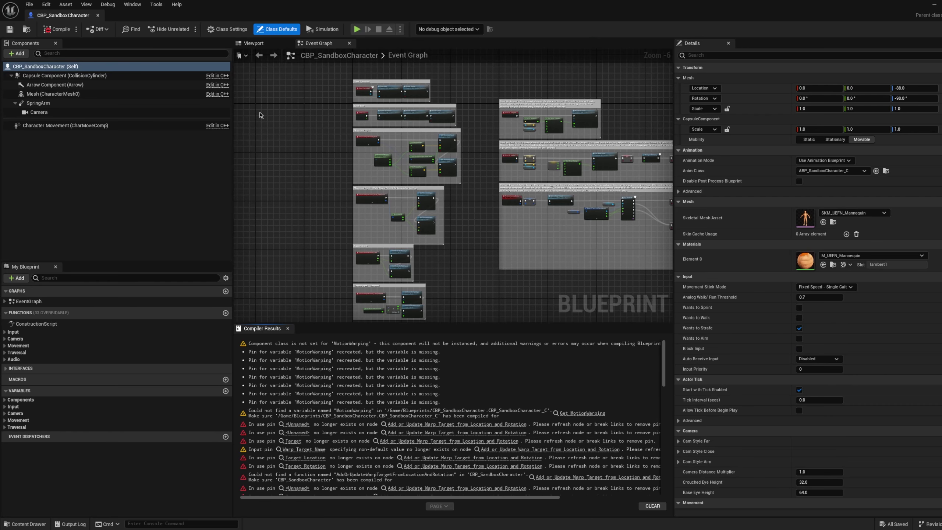
# Close the CBP_SandboxCharacter blueprint and open the Blank project's plugin browser
pyautogui.click(99, 16)
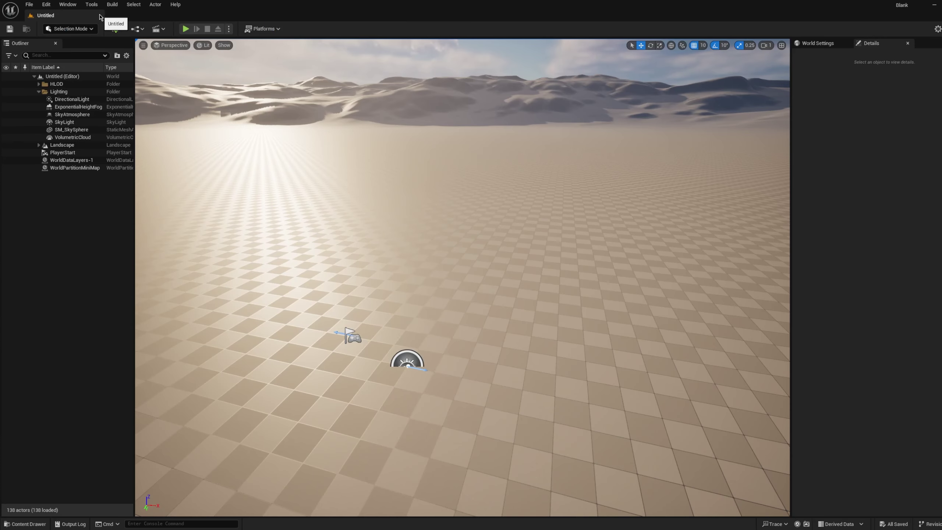
pyautogui.click(49, 3)
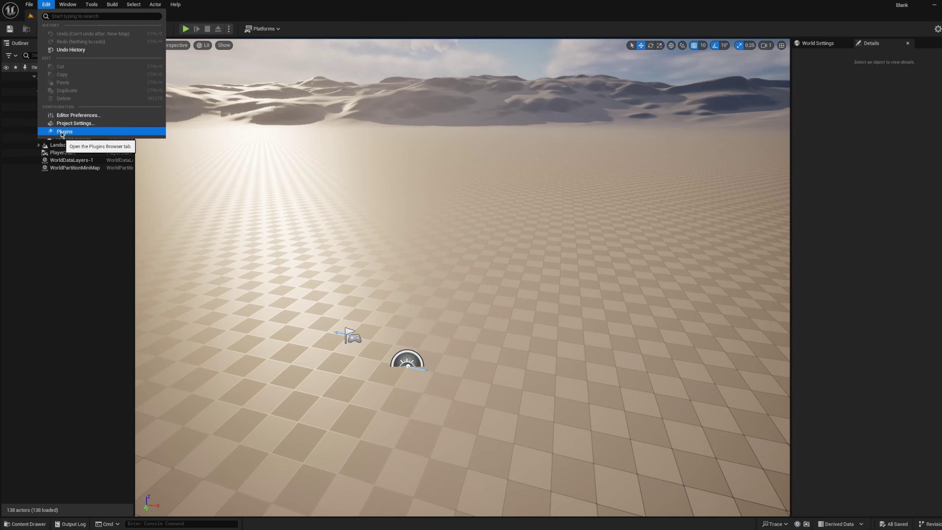
pyautogui.click(62, 131)
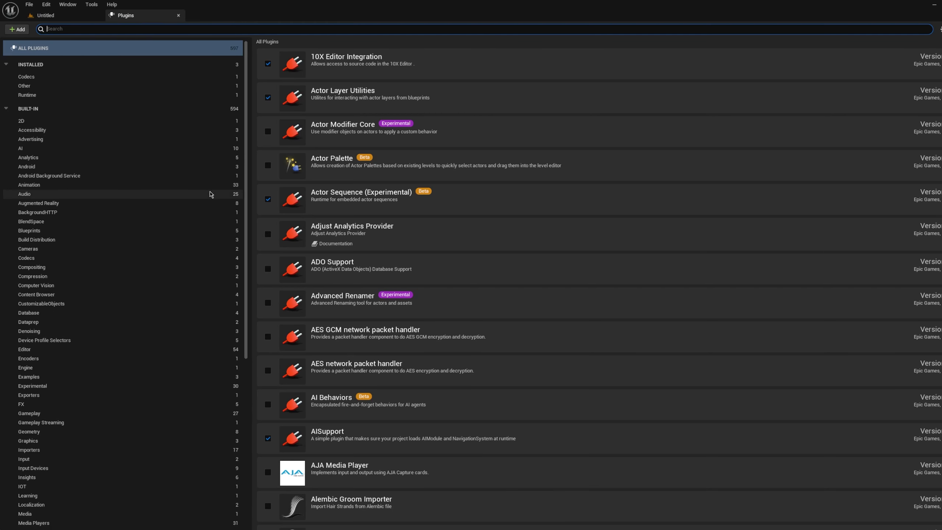
# Find the Motion Trajectory plugin and enable it, accepting the experimental-version warning
pyautogui.write('mo')
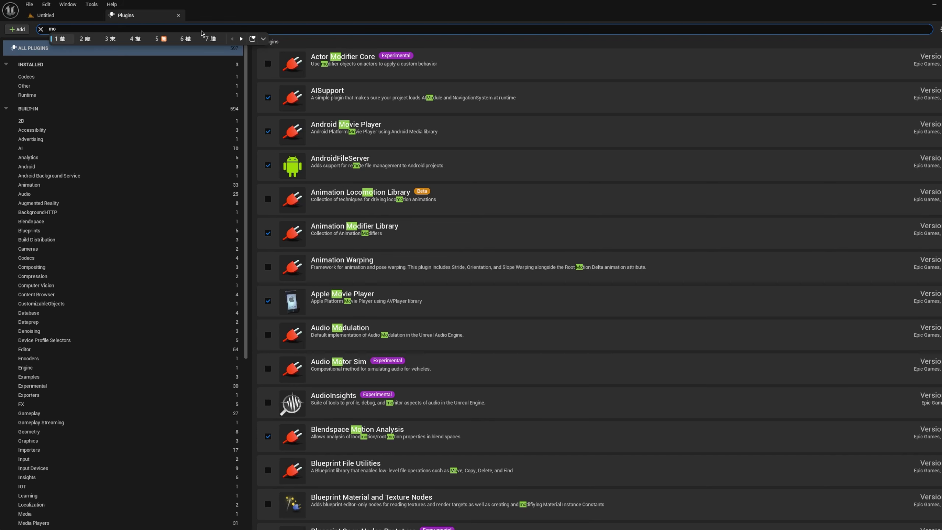
pyautogui.press('BackSpace')
pyautogui.press('BackSpace')
pyautogui.write('motion tr')
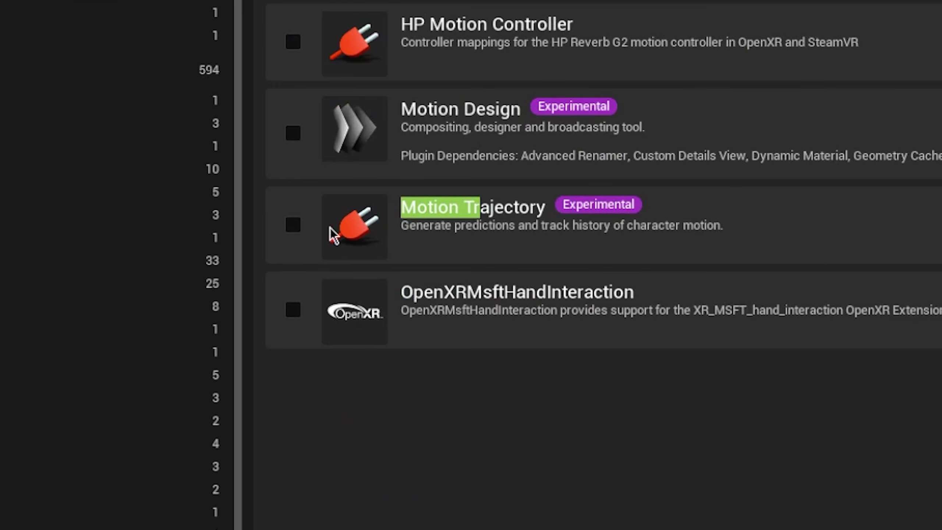
pyautogui.click(293, 225)
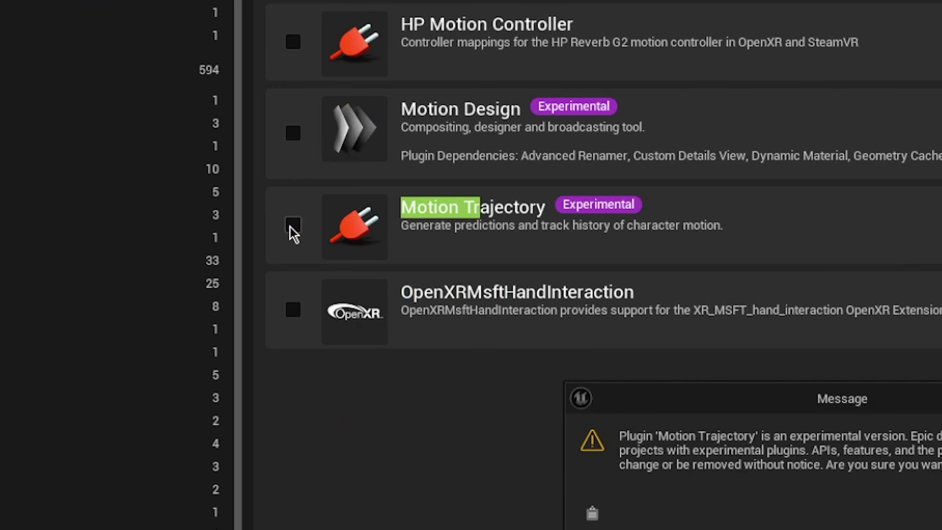
pyautogui.press('Return')
# Find and enable the Pose Search and Animation Warping plugins
pyautogui.click(83, 29)
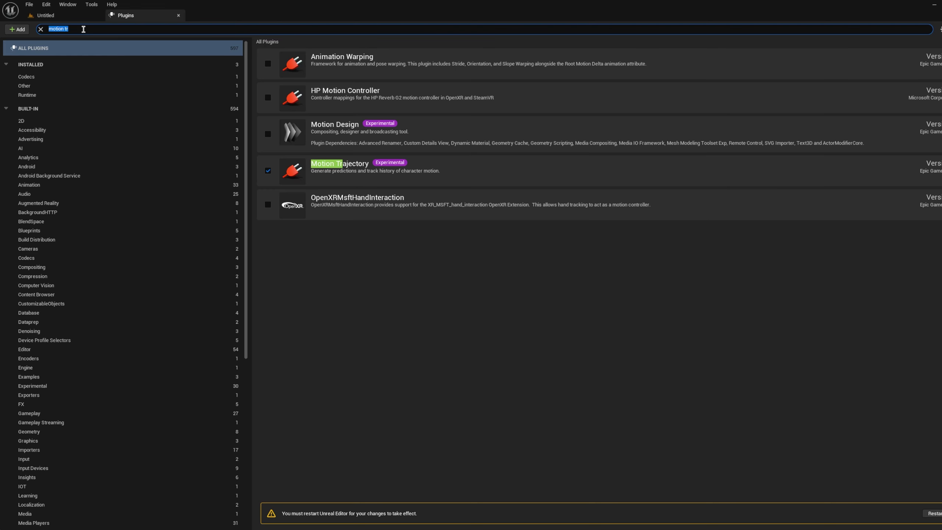
pyautogui.write('s')
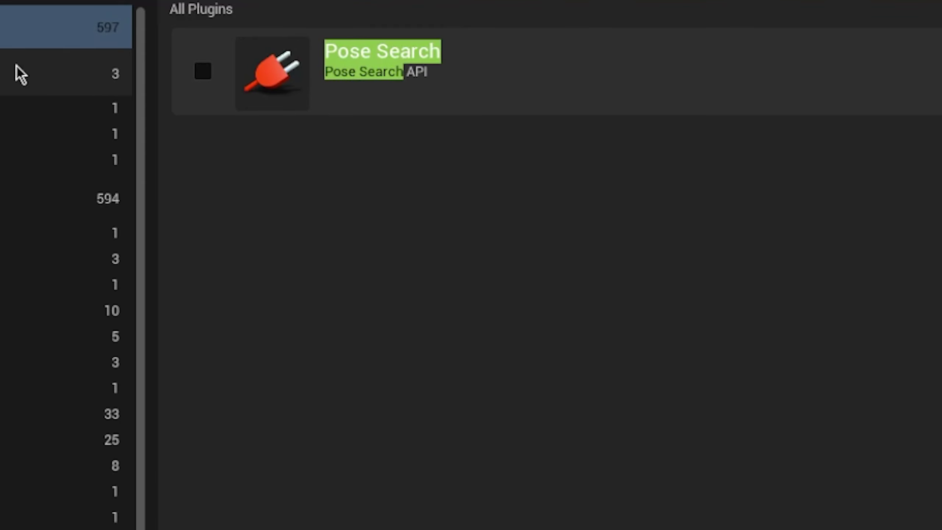
pyautogui.click(211, 77)
pyautogui.click(78, 31)
pyautogui.write('animat')
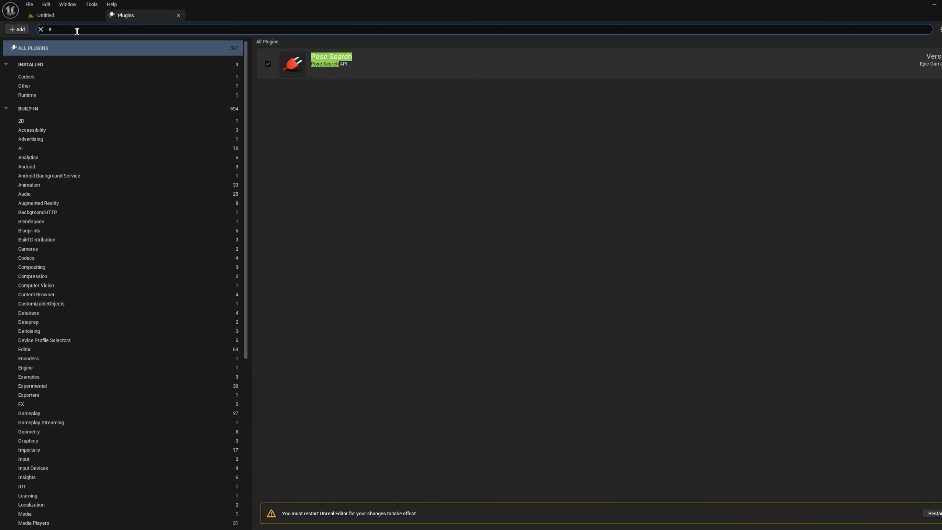
pyautogui.write('ion war')
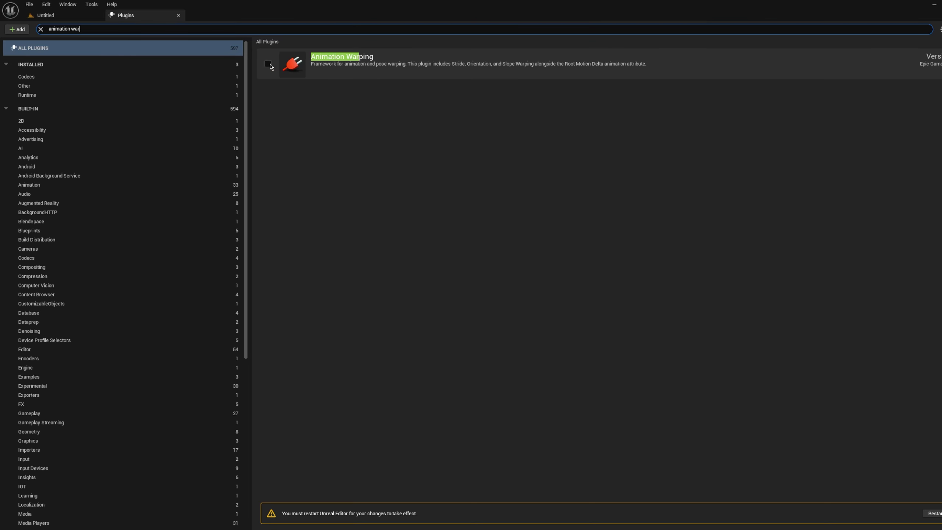
pyautogui.click(269, 64)
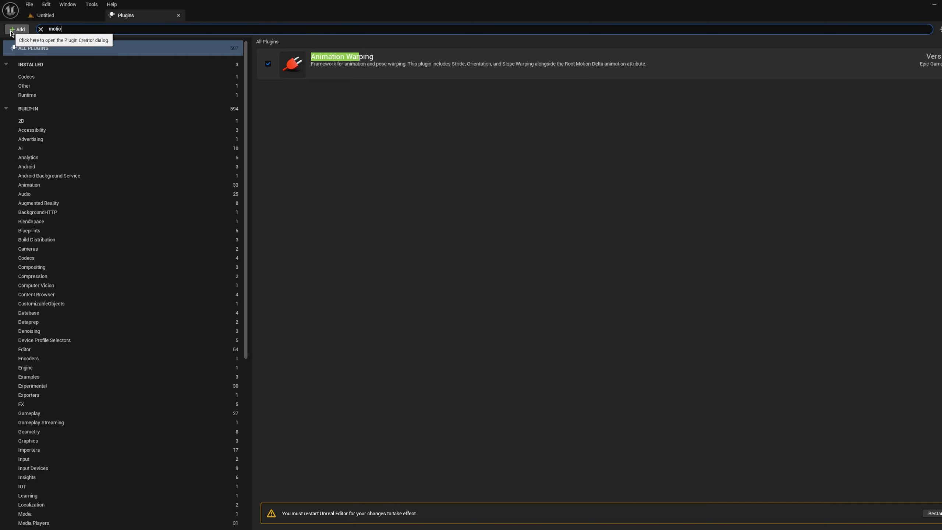
# Find and enable the Motion Warping and Chooser plugins, accepting their beta warnings
pyautogui.write('motion wa')
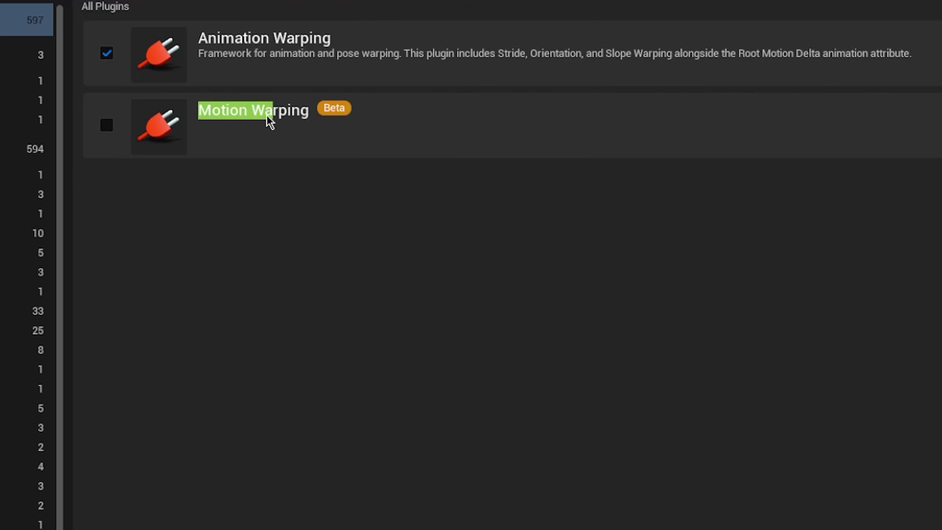
pyautogui.click(108, 125)
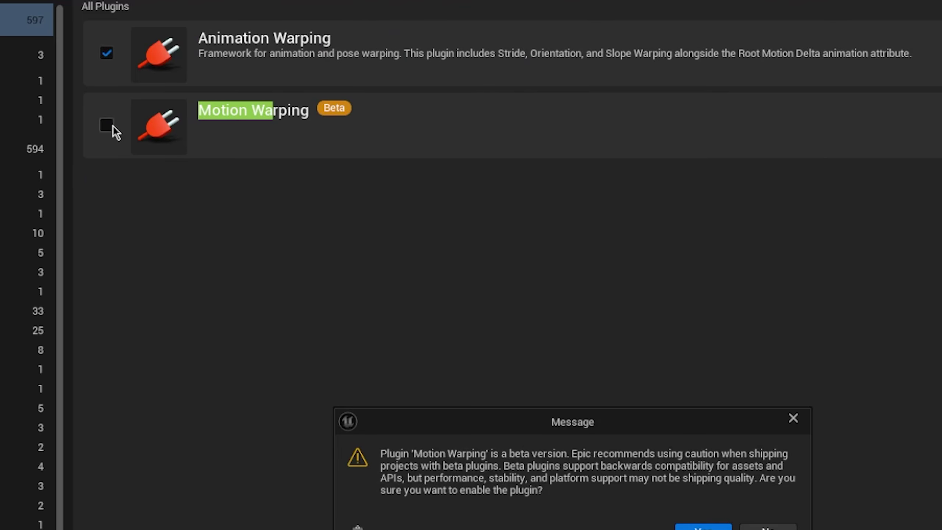
pyautogui.click(704, 527)
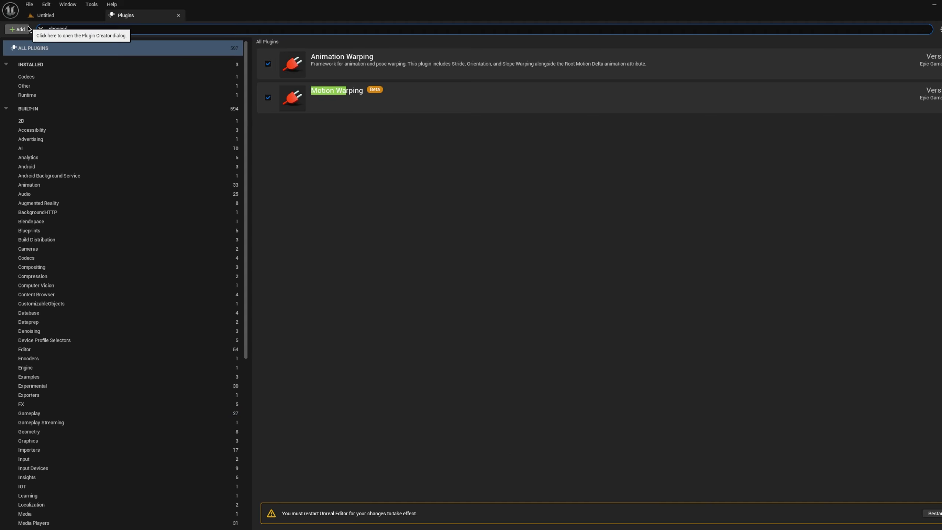
pyautogui.write('chooser')
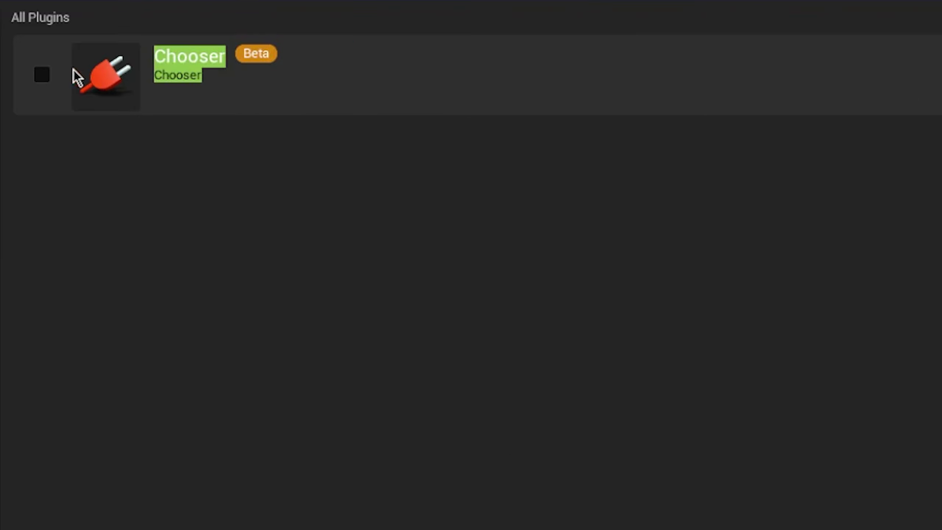
pyautogui.click(269, 66)
pyautogui.click(764, 529)
# Find the Animation Locomotion Library plugin and enable it, accepting the beta warning
pyautogui.click(39, 30)
pyautogui.write('an')
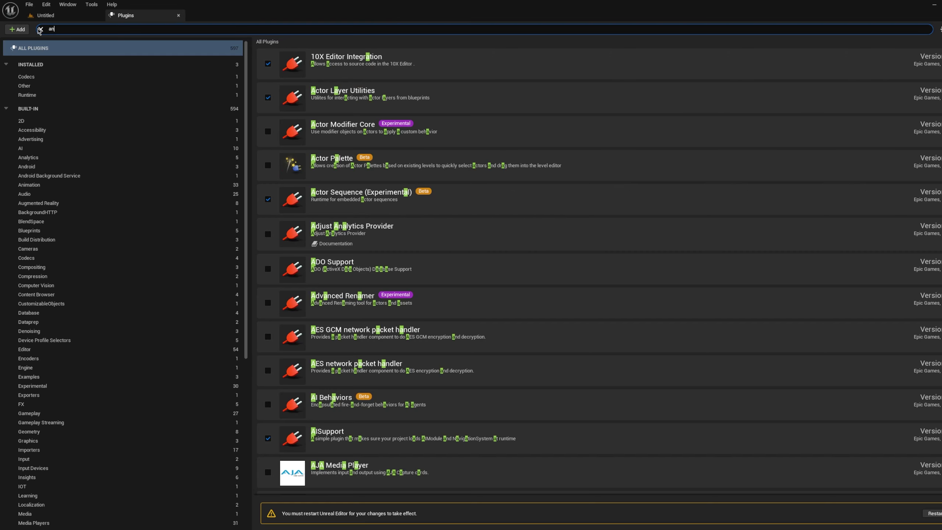
pyautogui.write('imation')
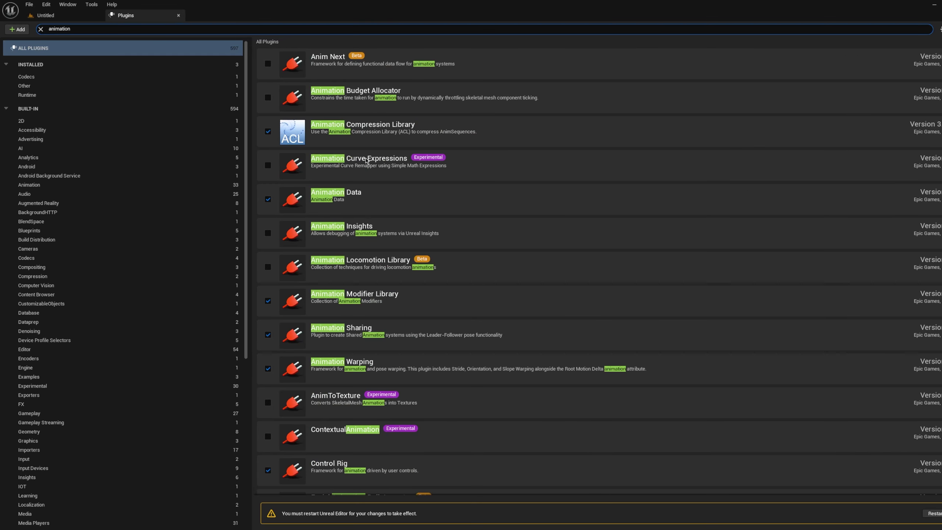
pyautogui.write(' lo')
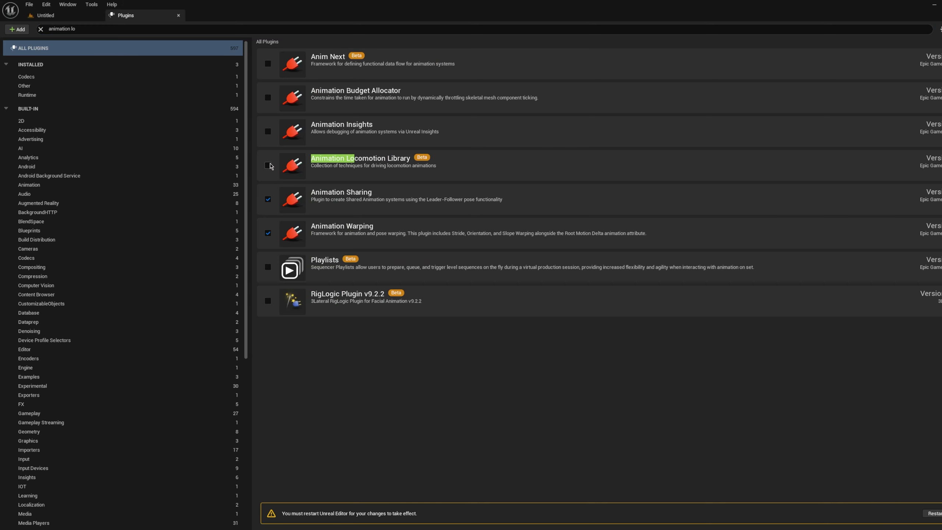
pyautogui.click(28, 253)
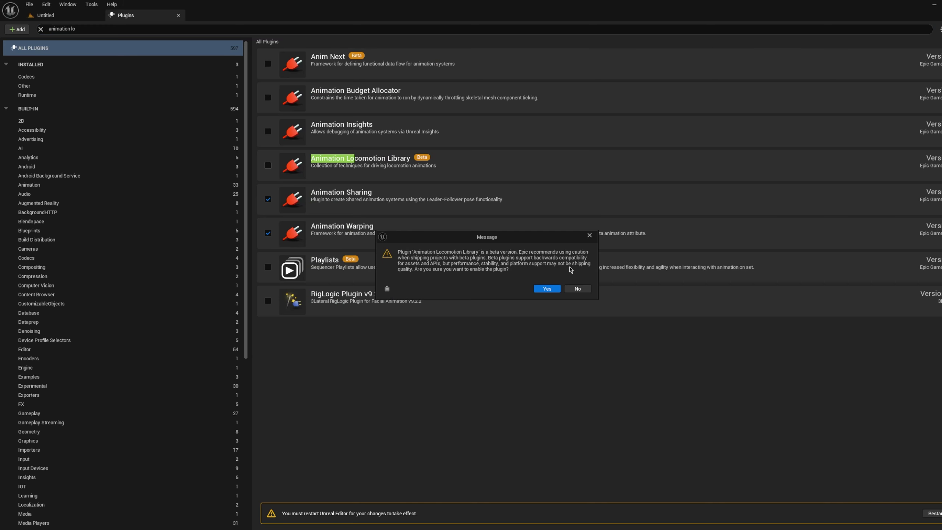
pyautogui.click(547, 289)
# Enable the Deformer Graph plugin, accepting its beta warning, and restart the editor to apply the plugin changes
pyautogui.hotkey('ctrl', 'a')
pyautogui.write('defo')
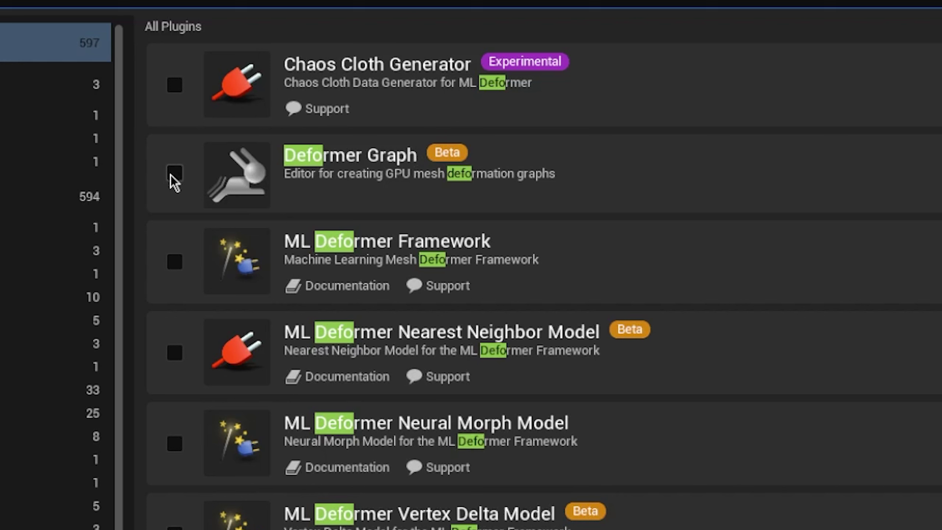
pyautogui.click(173, 174)
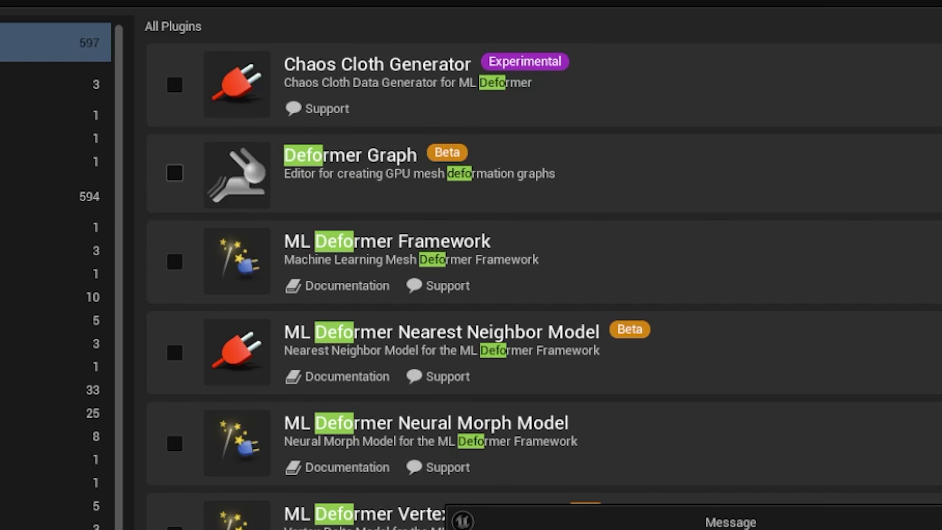
pyautogui.click(549, 306)
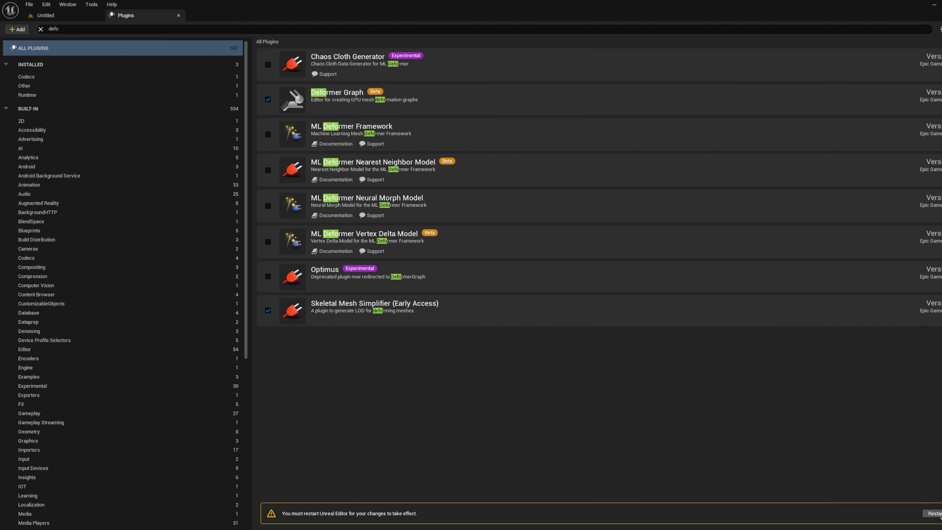
pyautogui.click(933, 514)
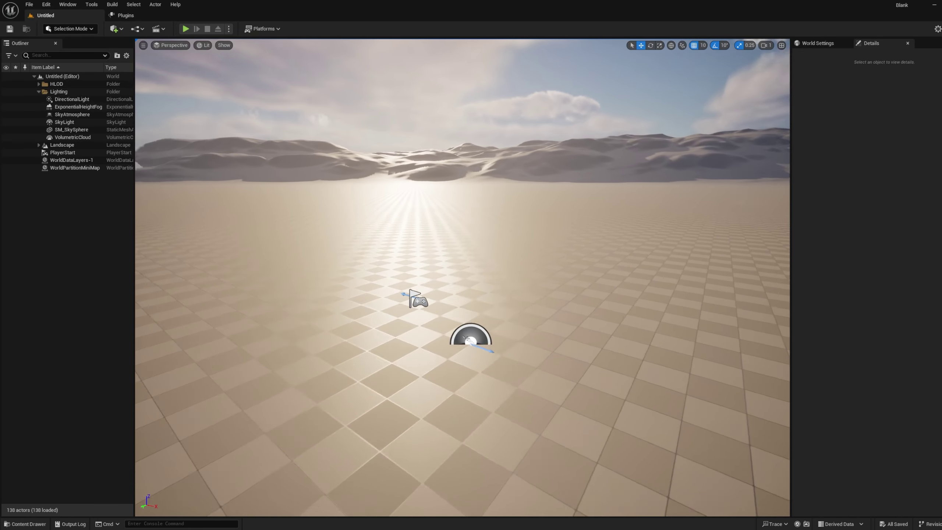
# Reopen CBP_SandboxCharacter from the Blueprints folder to check its mannequin and compiler results, and close it again
pyautogui.moveTo(463, 277); pyautogui.dragTo(446, 280, button='right')
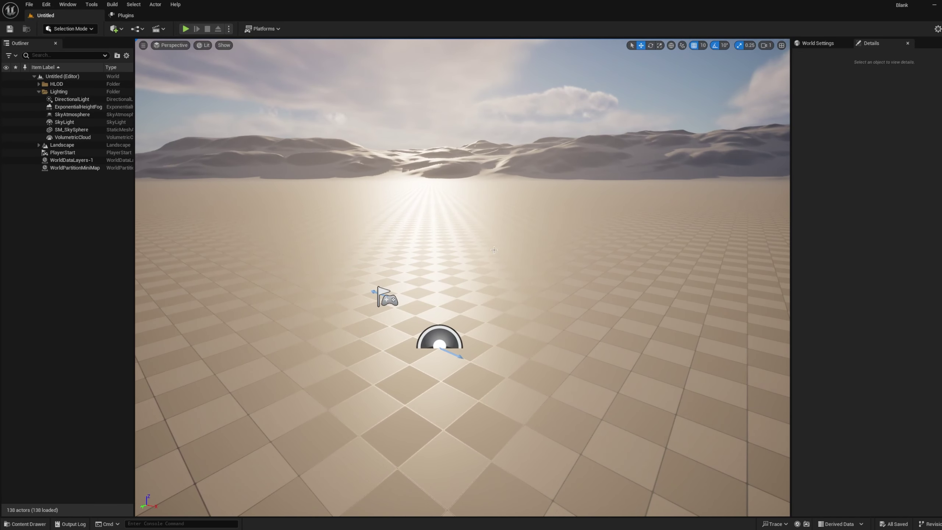
pyautogui.hotkey('ctrl', 'space')
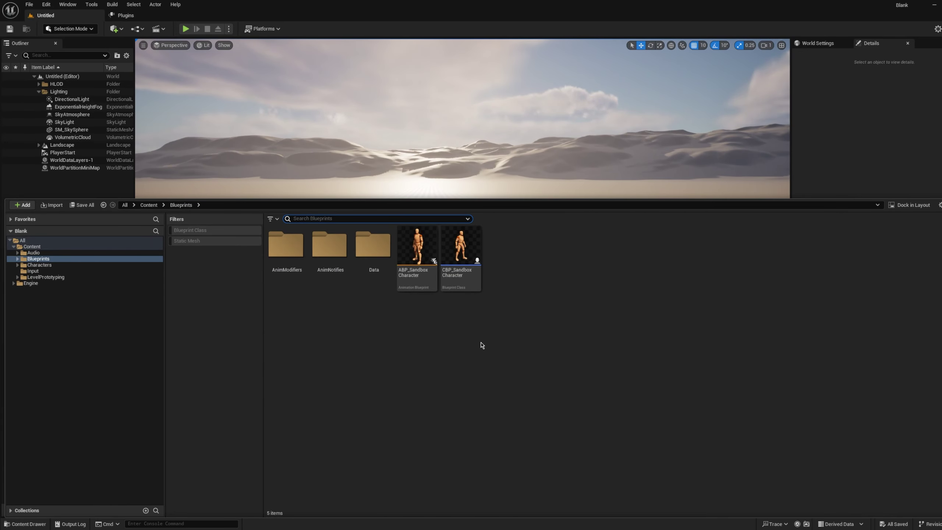
pyautogui.doubleClick(456, 256)
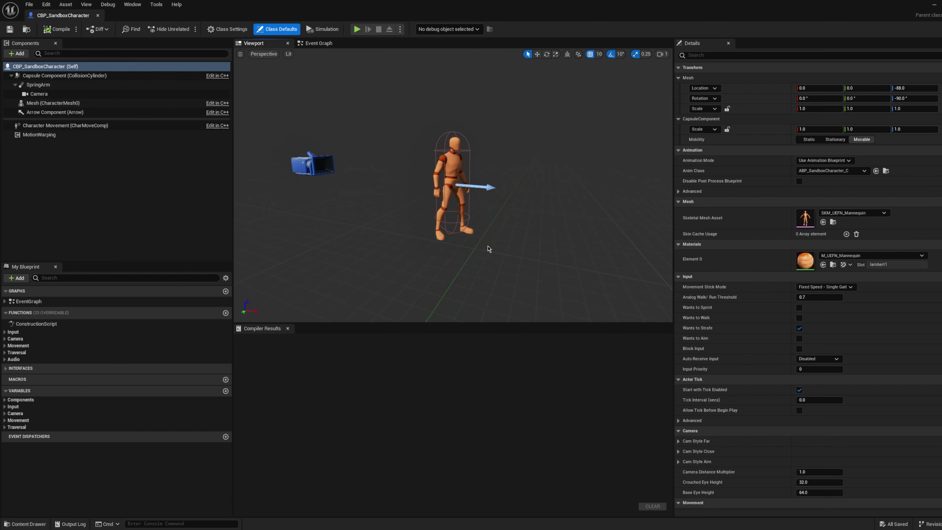
pyautogui.moveTo(487, 246); pyautogui.dragTo(452, 253, button='right')
pyautogui.click(97, 15)
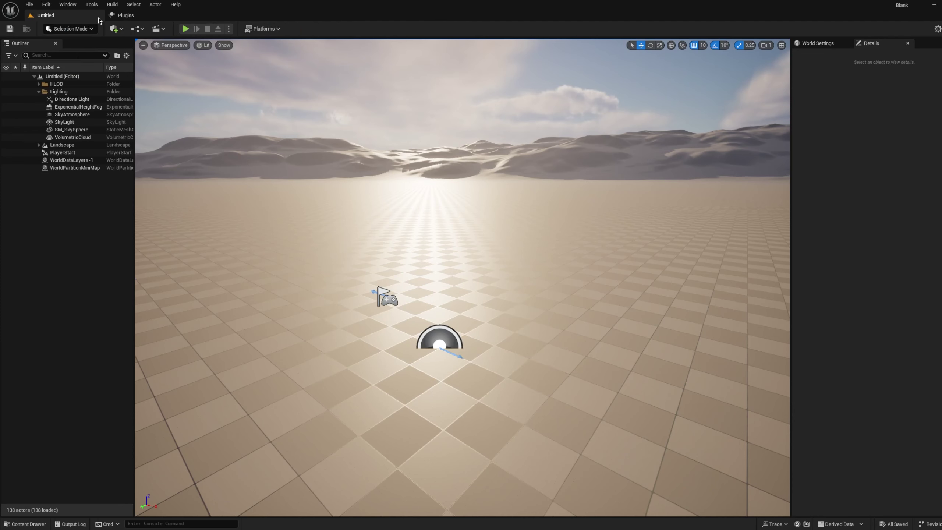
# Create a project game mode blueprint with GameMode as parent class, saved as GM_Blank in the Blueprints folder
pyautogui.moveTo(333, 261); pyautogui.dragTo(333, 261, button='right')
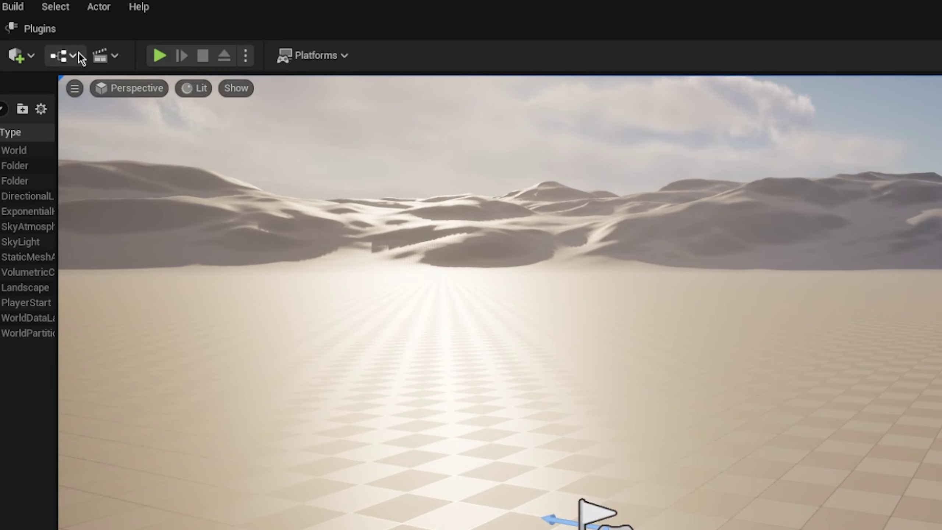
pyautogui.click(143, 28)
pyautogui.moveTo(170, 102)
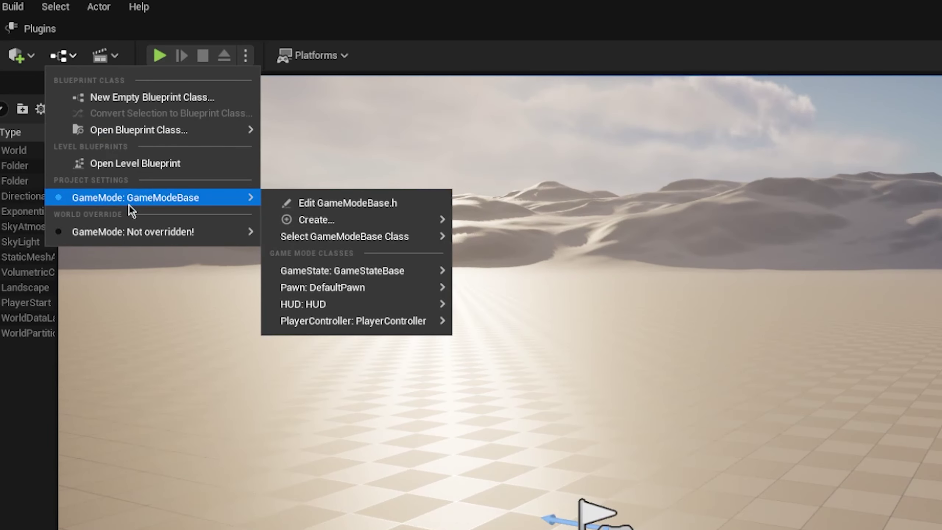
pyautogui.moveTo(359, 220)
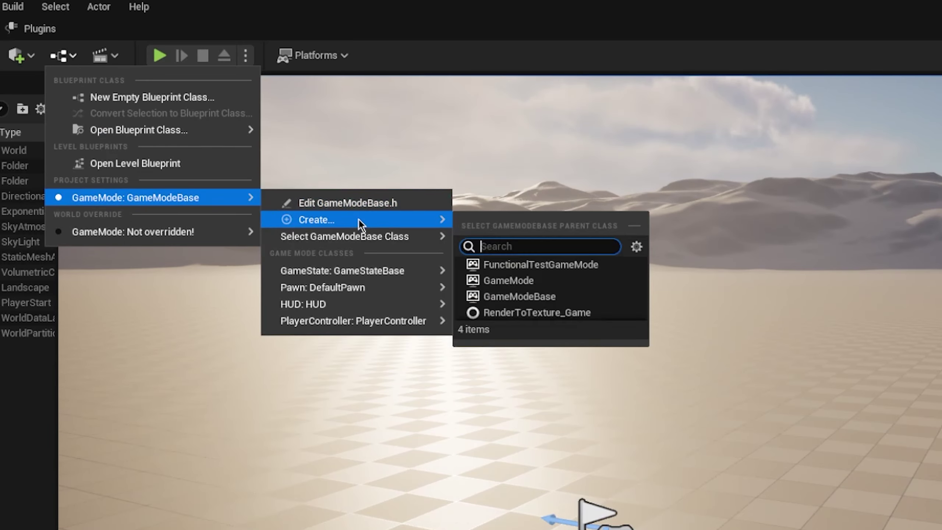
pyautogui.click(567, 282)
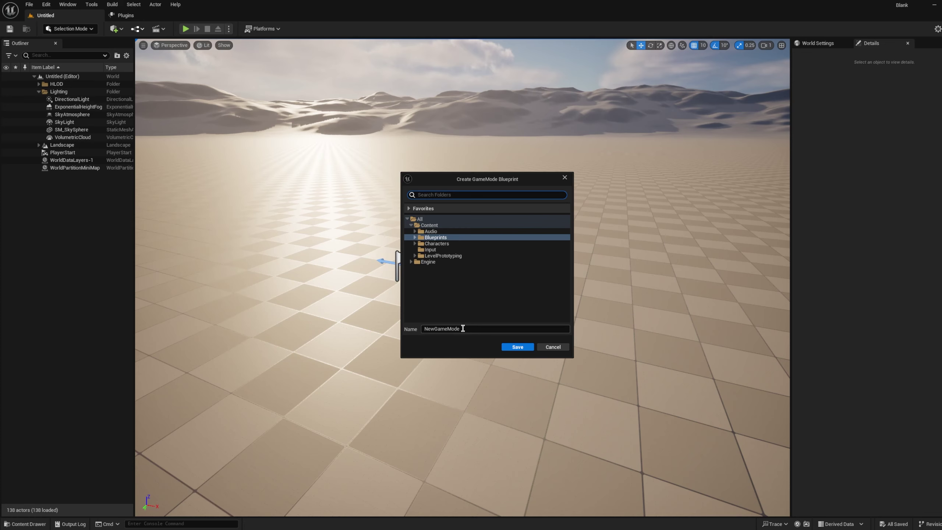
pyautogui.moveTo(461, 328); pyautogui.dragTo(410, 329)
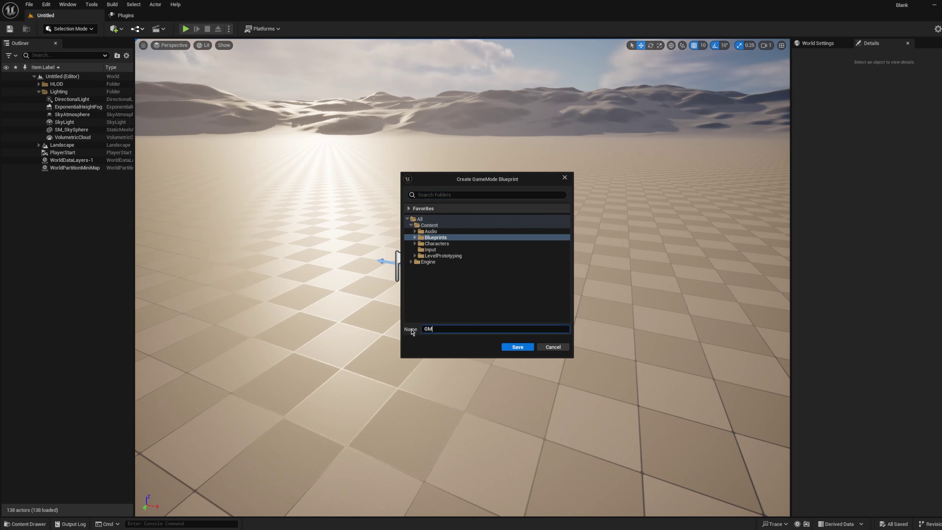
pyautogui.write('GM_Blank')
pyautogui.click(518, 347)
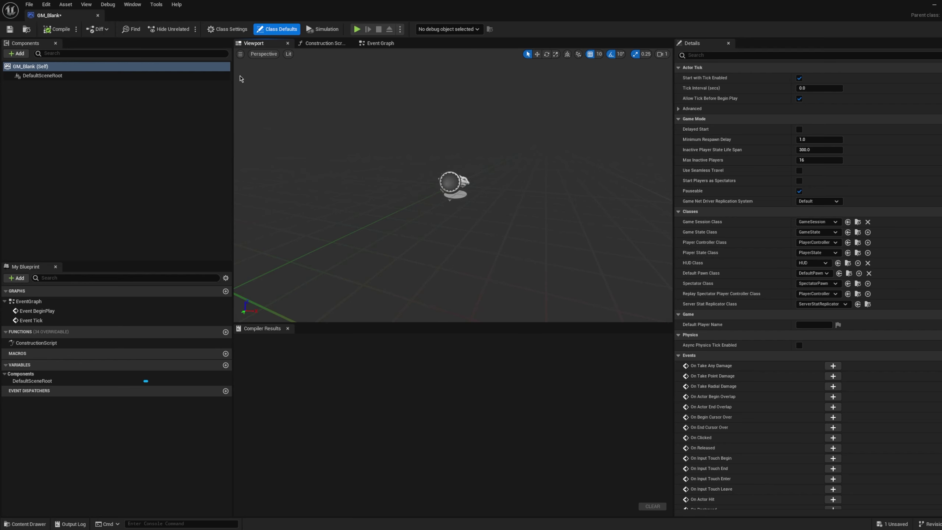
# Set GM_Blank's Default Pawn Class to CBP_SandboxCharacter, then compile and close the blueprint
pyautogui.click(227, 29)
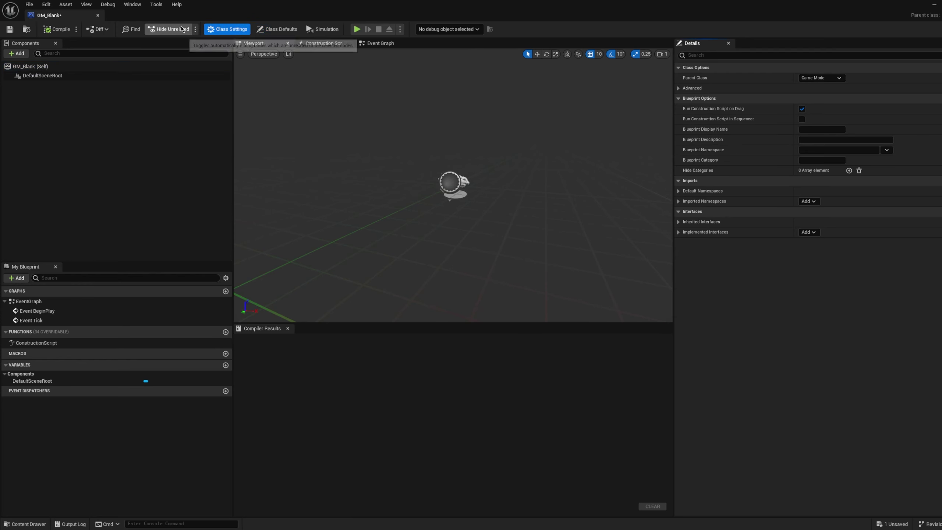
pyautogui.click(276, 29)
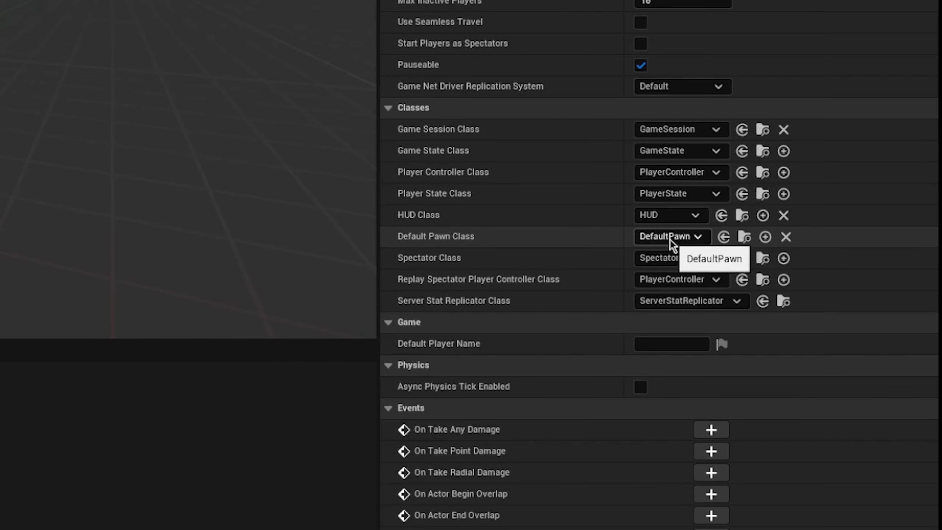
pyautogui.click(815, 275)
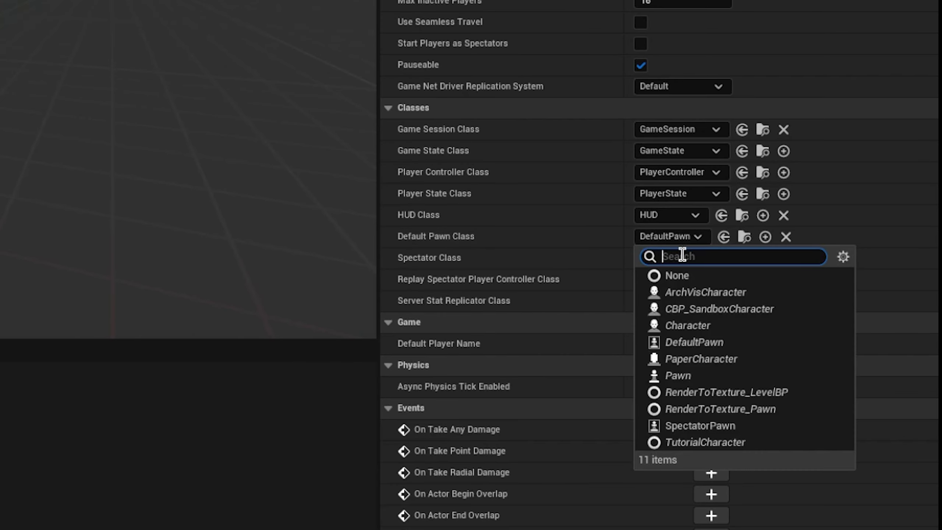
pyautogui.write('cbp')
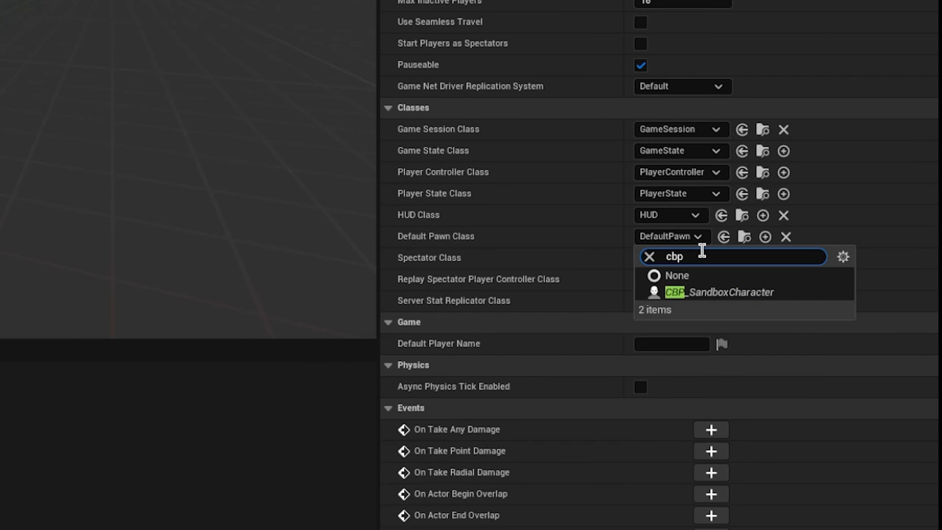
pyautogui.click(749, 294)
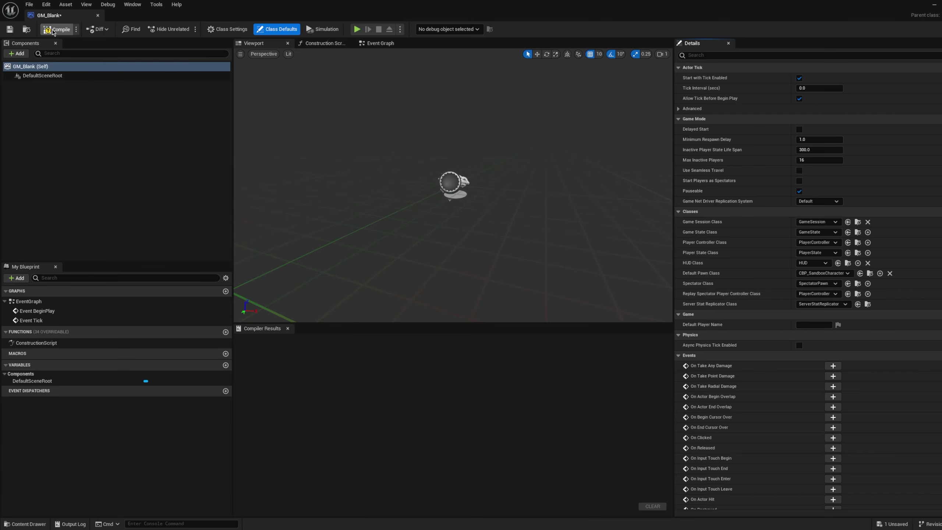
pyautogui.click(57, 29)
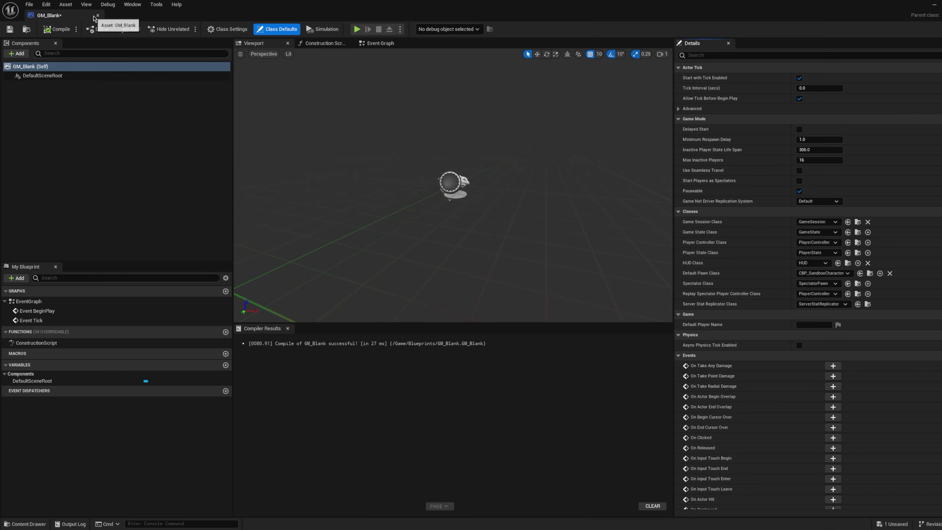
pyautogui.click(99, 16)
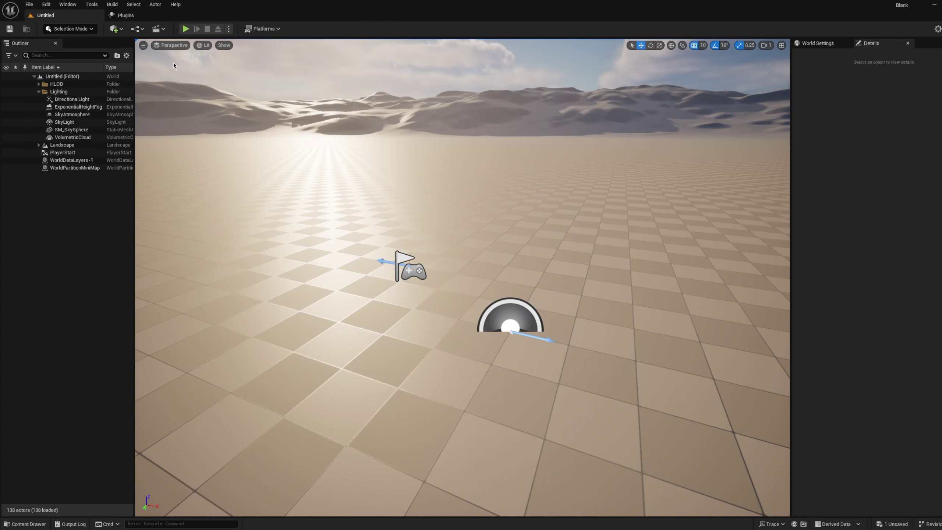
# Raise the PlayerStart slightly above the ground and play-test the level by running the character around, ending the play session
pyautogui.click(80, 154)
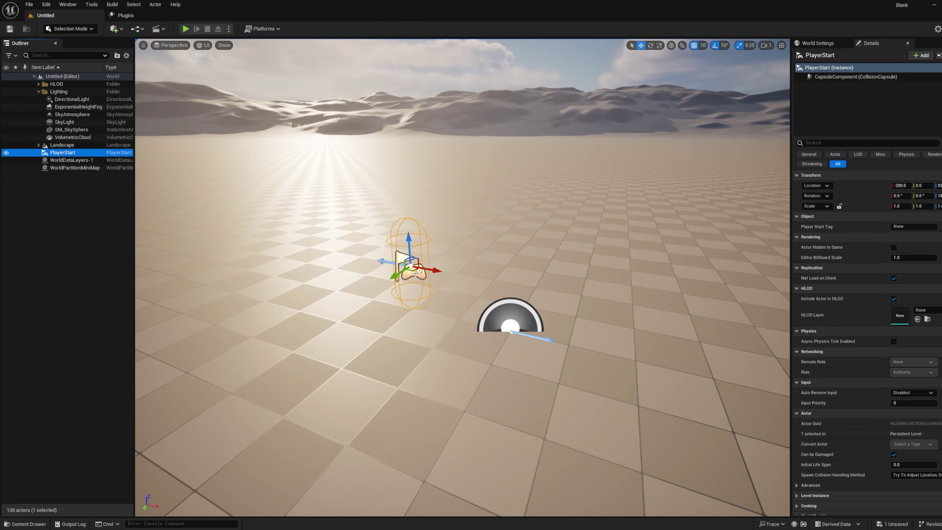
pyautogui.moveTo(410, 241); pyautogui.dragTo(409, 235)
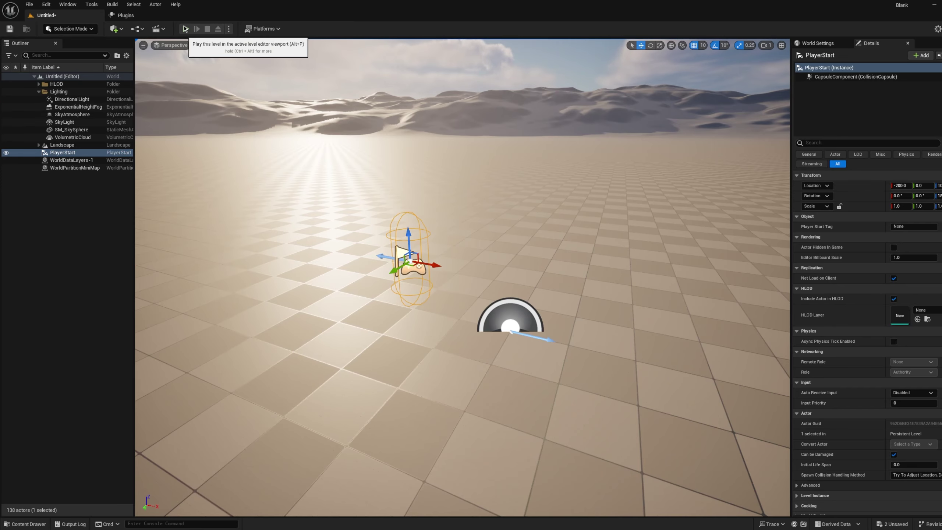
pyautogui.click(186, 29)
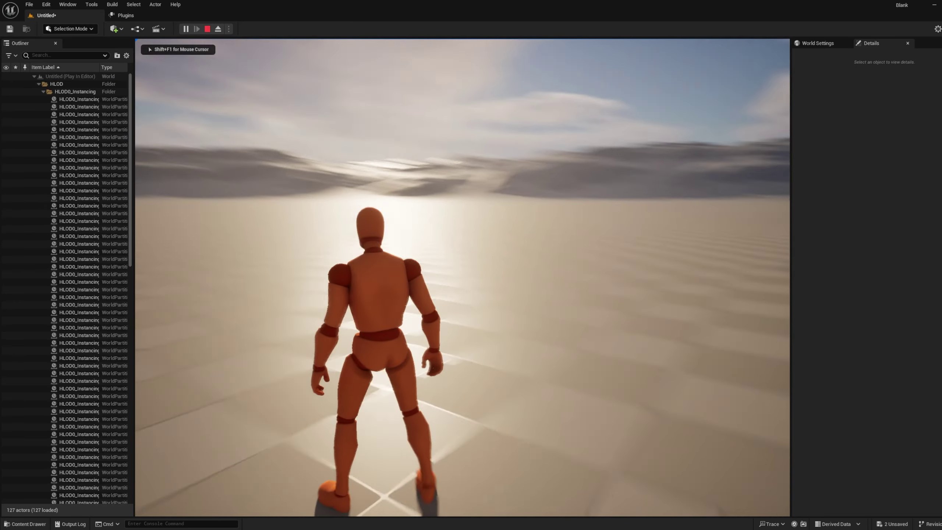
pyautogui.press('w')
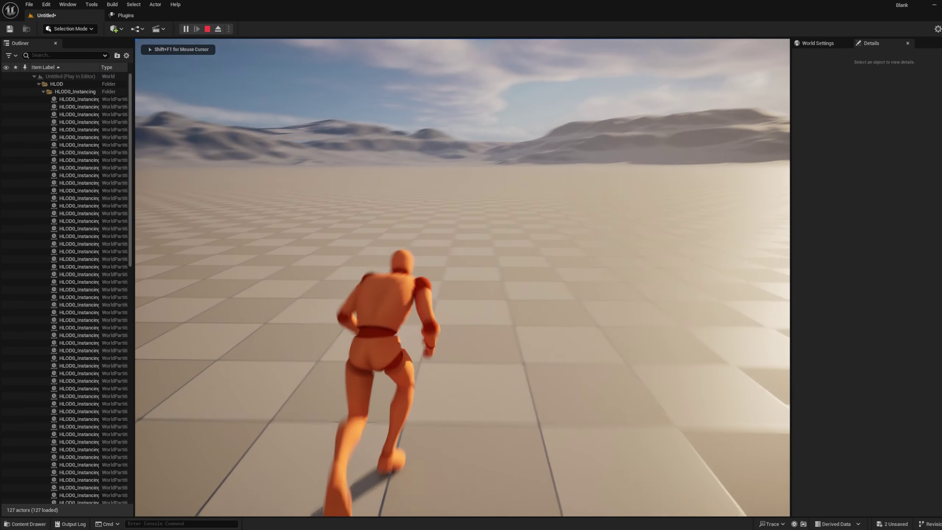
pyautogui.press('w')
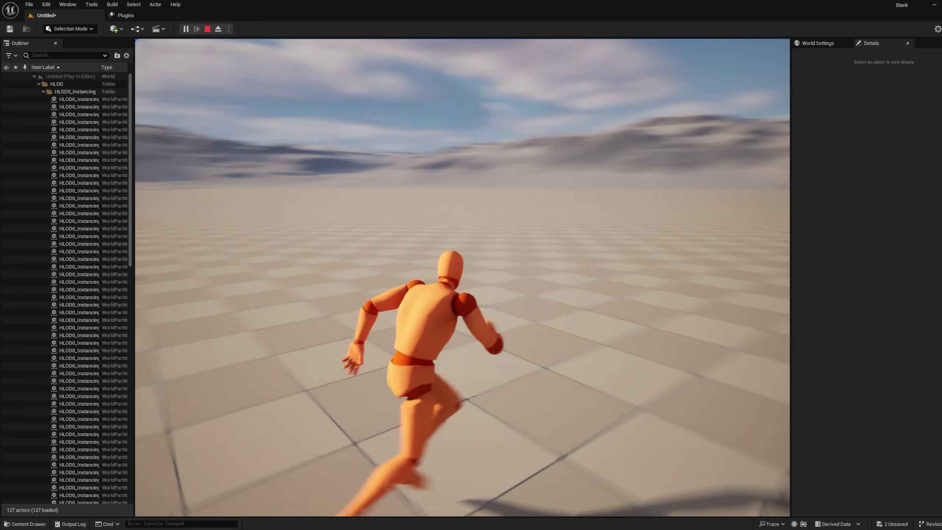
pyautogui.press('w')
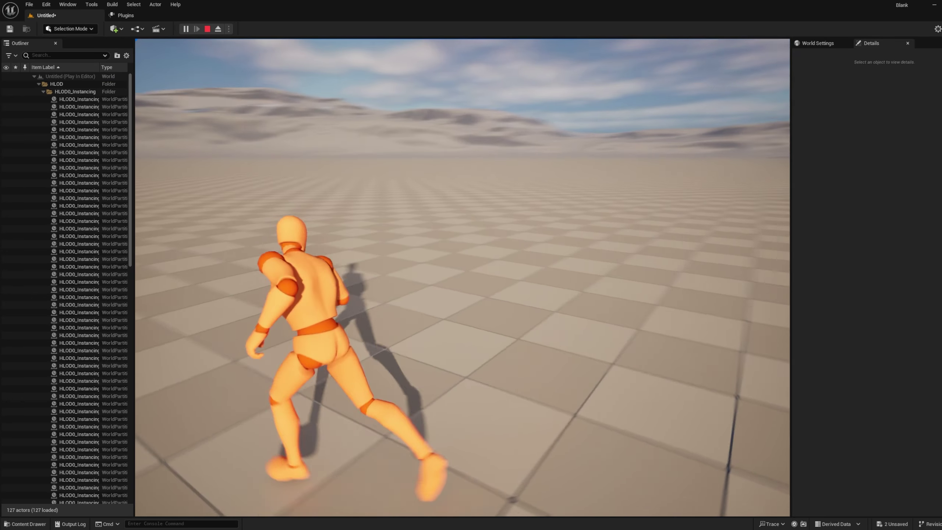
pyautogui.press('w')
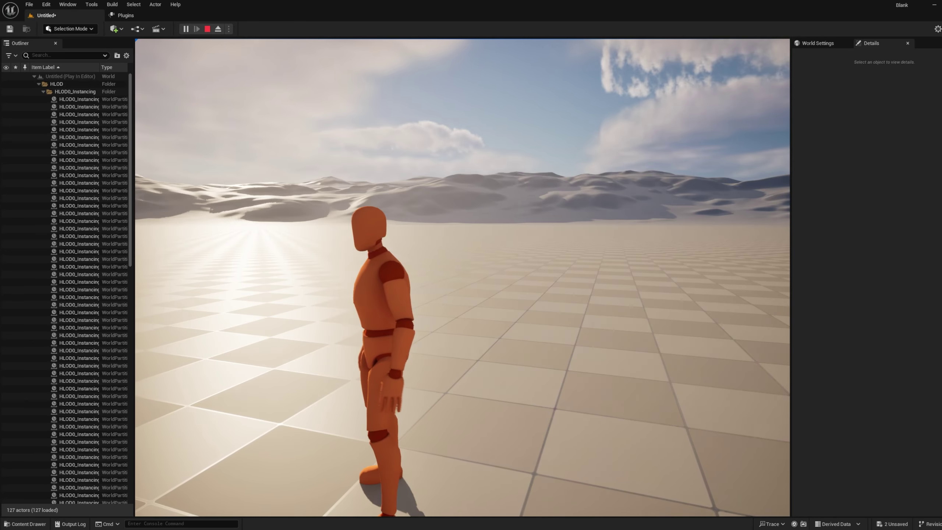
pyautogui.press('Escape')
# Open Quixel Bridge, dismiss the Megascans notice and show the My MetaHumans collection
pyautogui.hotkey('ctrl', 'space')
pyautogui.click(71, 4)
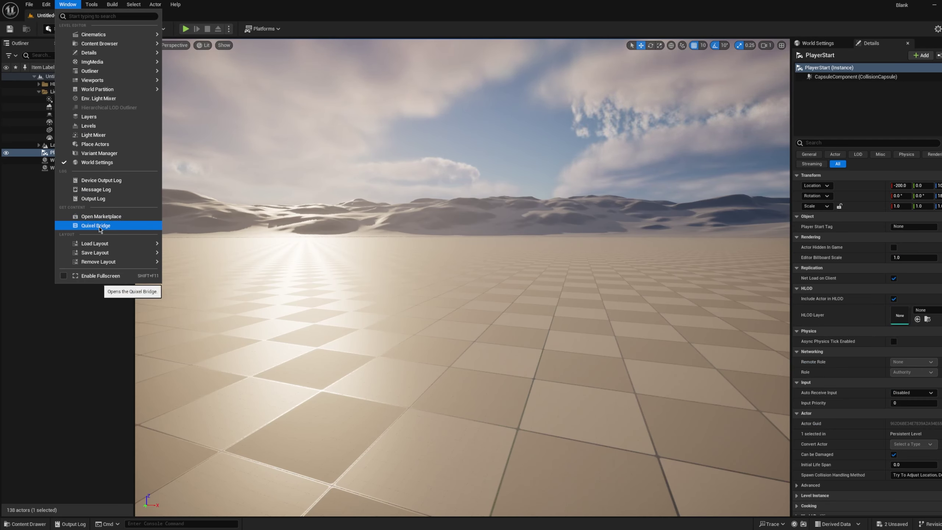
pyautogui.click(135, 226)
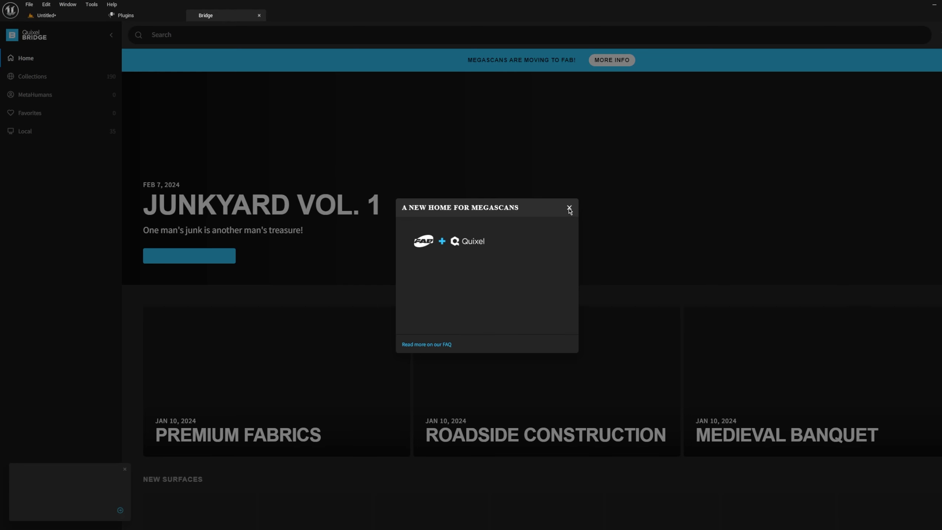
pyautogui.click(570, 208)
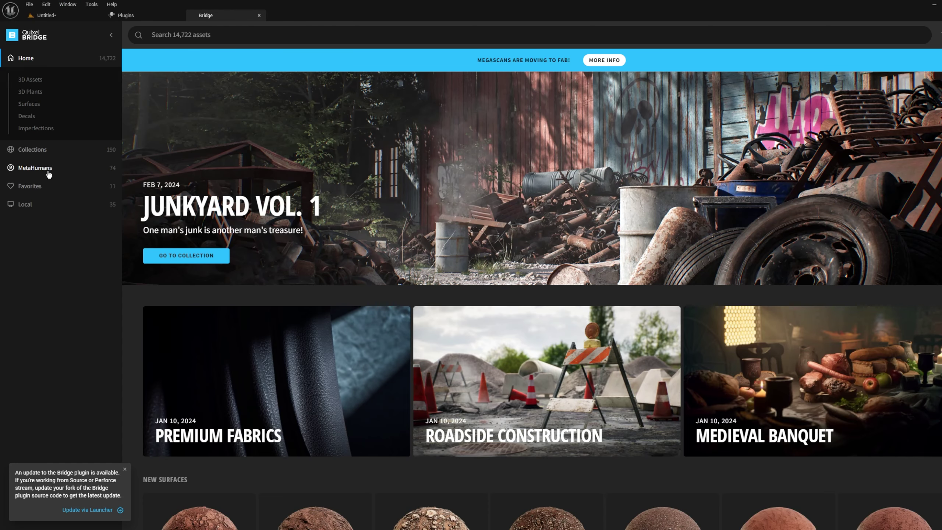
pyautogui.click(48, 174)
pyautogui.click(40, 130)
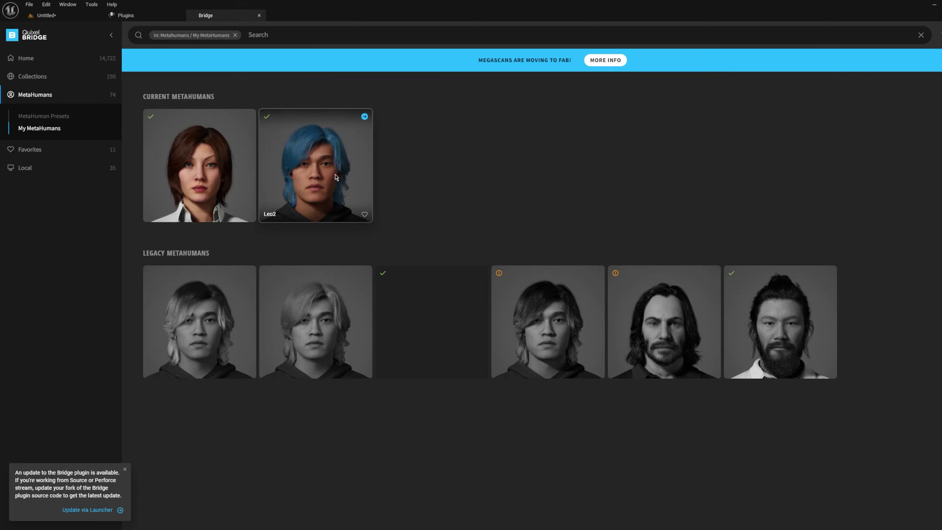
# Select the Leo2 MetaHuman in Bridge and set its download quality to Highest Quality
pyautogui.click(336, 177)
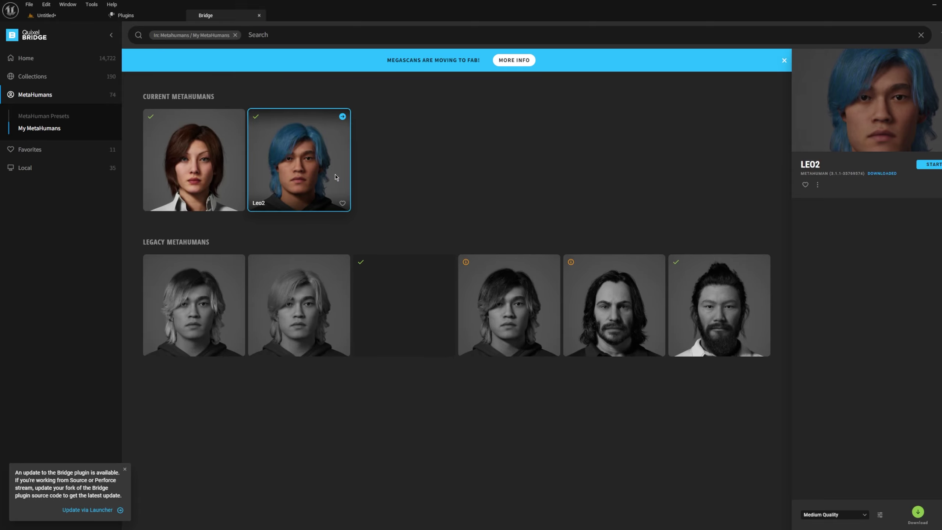
pyautogui.click(854, 519)
pyautogui.click(853, 492)
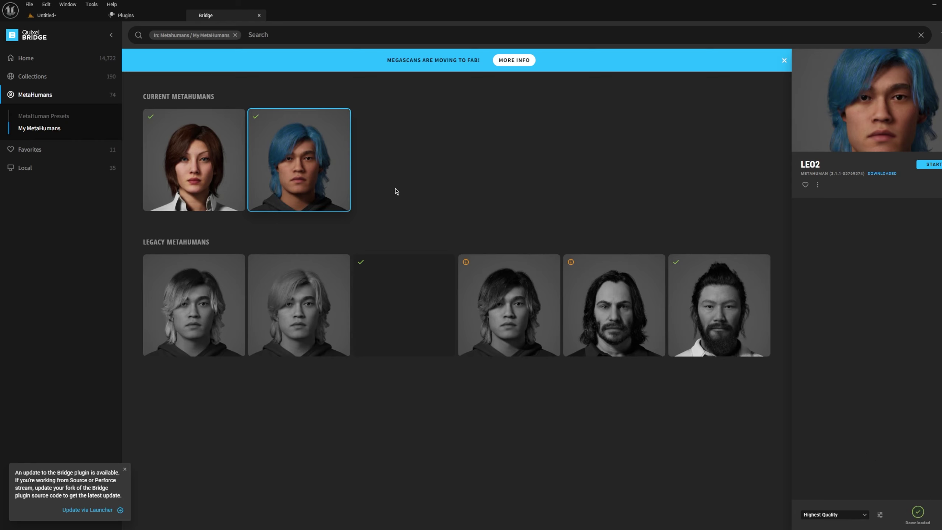
# Open the BP_Leo2 blueprint from the MetaHumans/Leo2 content folder and dock its editor alongside the level and Bridge
pyautogui.click(53, 15)
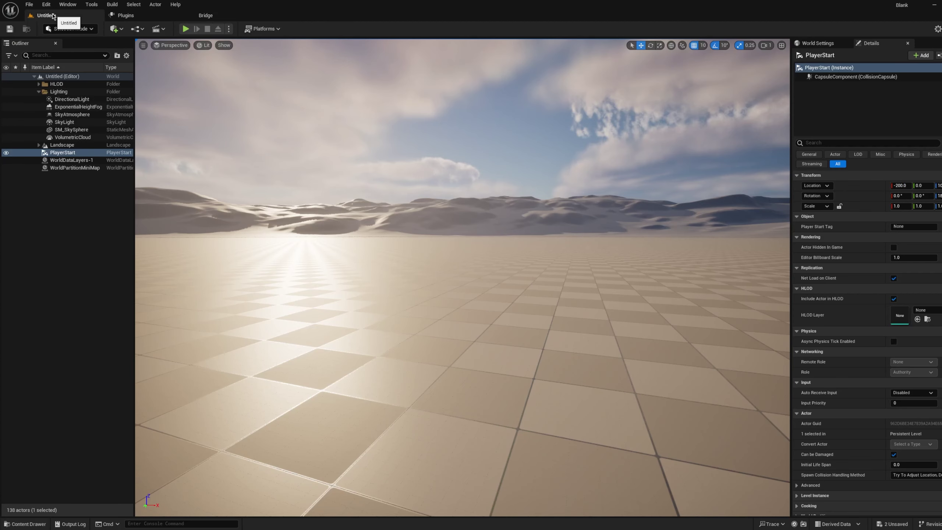
pyautogui.hotkey('ctrl', 'space')
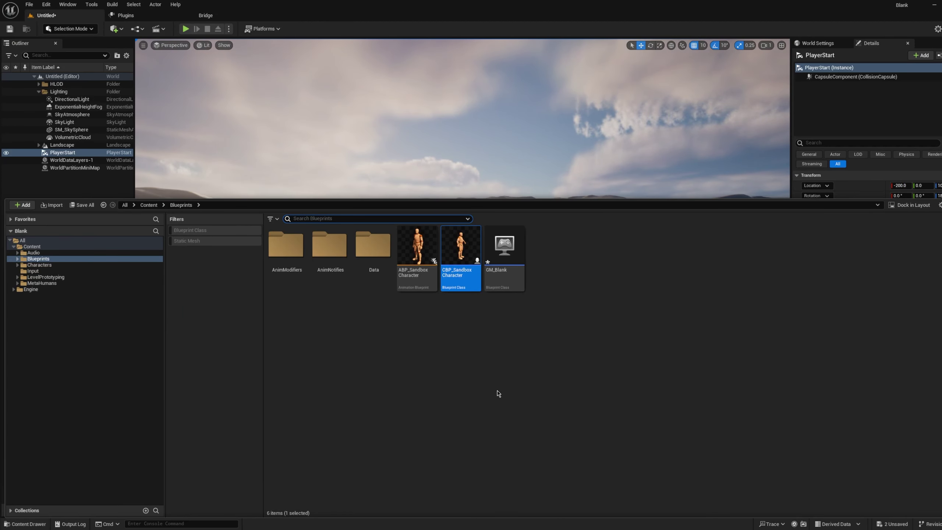
pyautogui.click(152, 206)
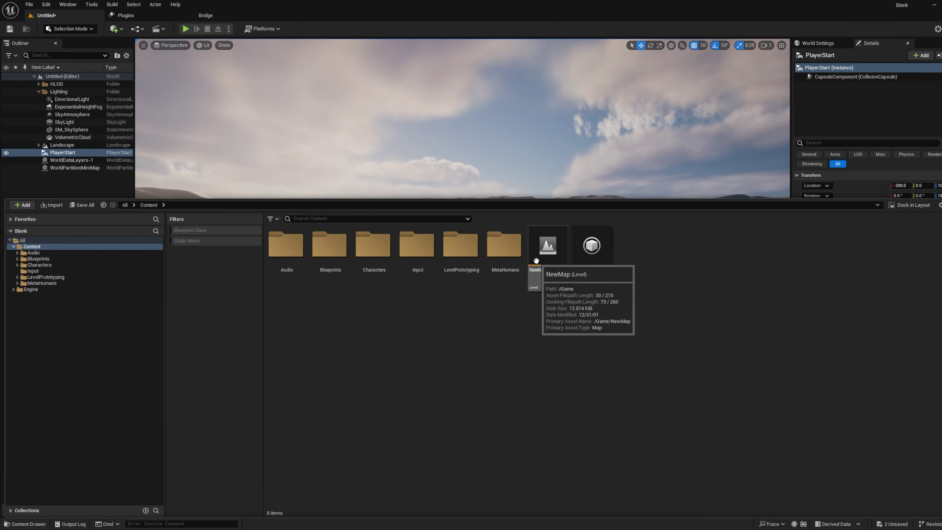
pyautogui.doubleClick(507, 260)
pyautogui.doubleClick(329, 258)
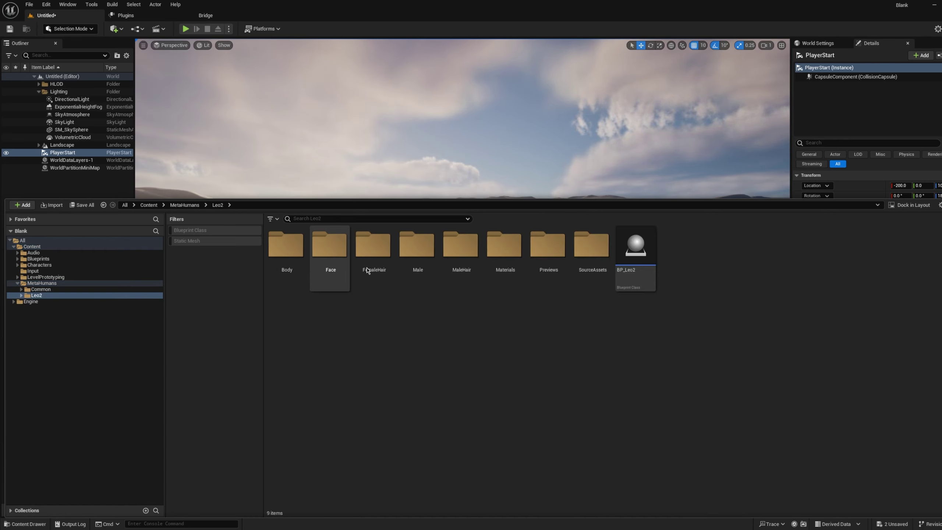
pyautogui.doubleClick(638, 256)
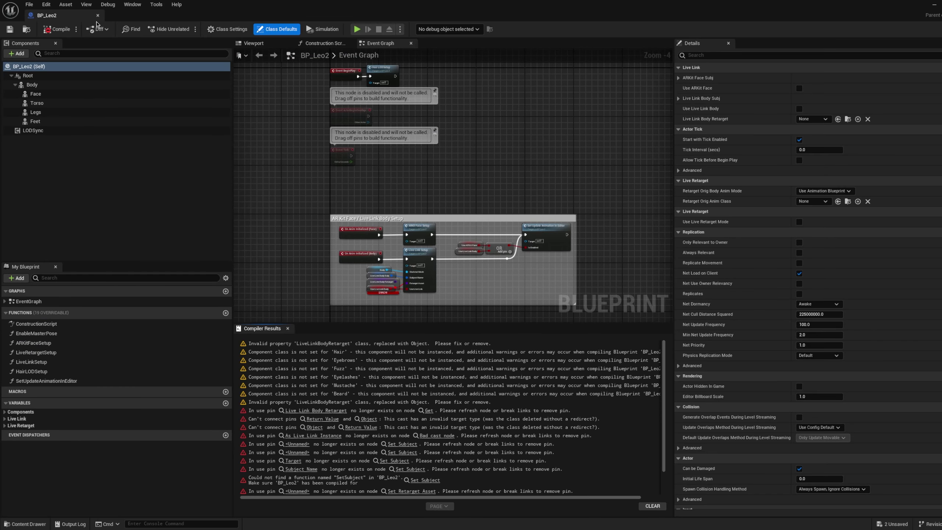
pyautogui.moveTo(82, 19); pyautogui.dragTo(303, 17)
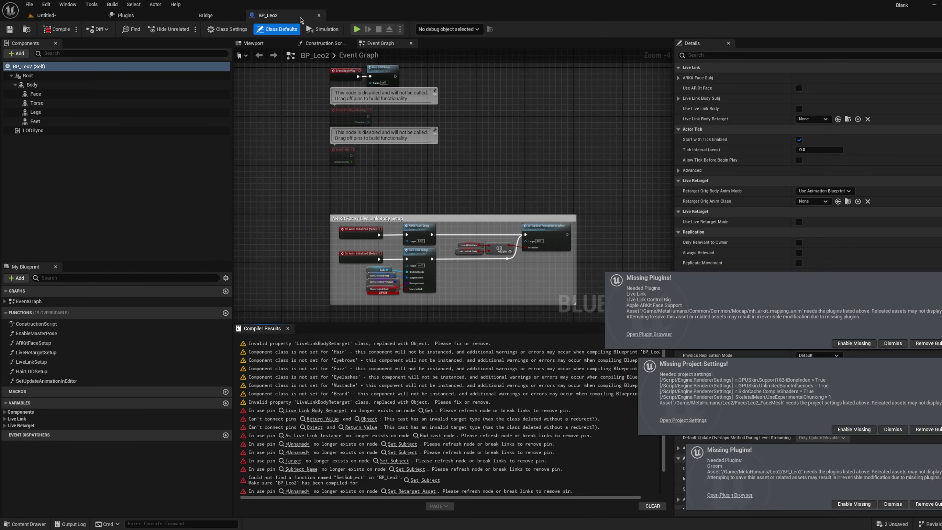
# Enable all missing plugins and project settings requested for the MetaHuman, and restart the editor, saving the selected GM_Blank and Untitled_1 content
pyautogui.click(47, 15)
pyautogui.click(853, 344)
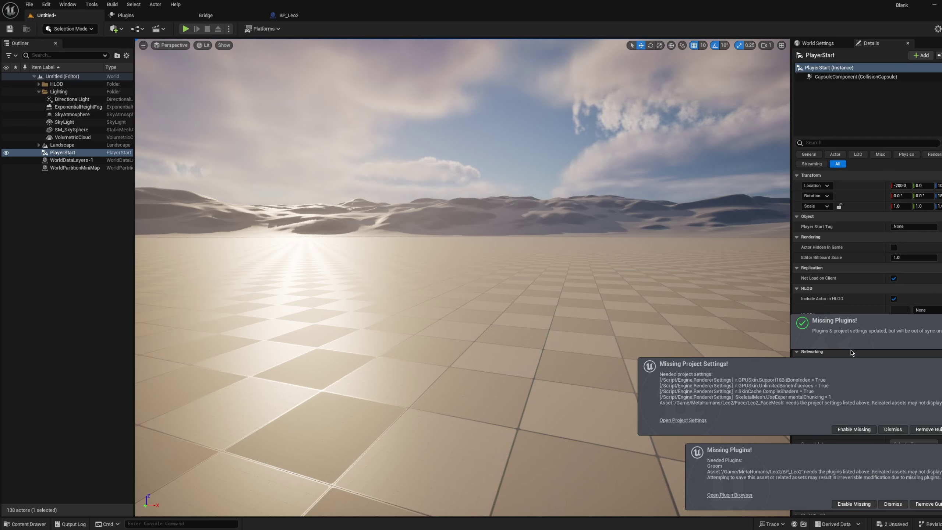
pyautogui.click(853, 430)
pyautogui.click(854, 503)
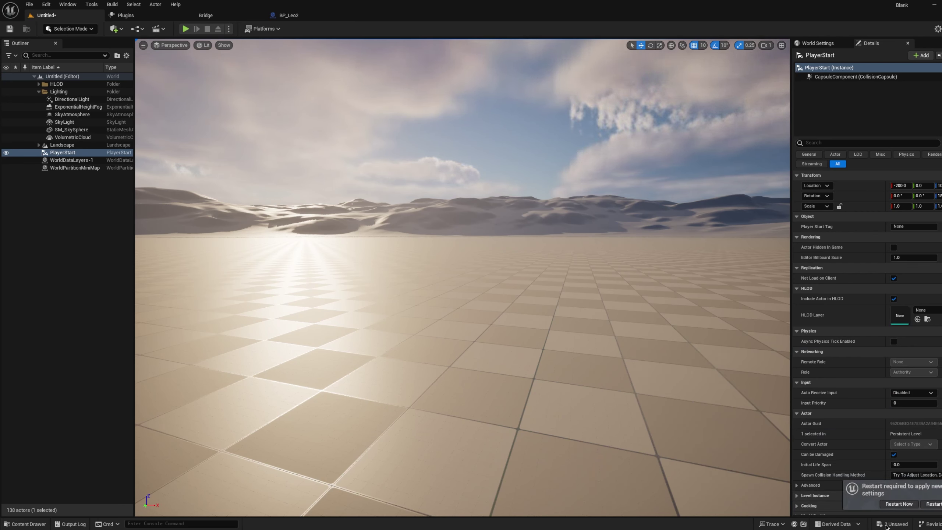
pyautogui.click(899, 504)
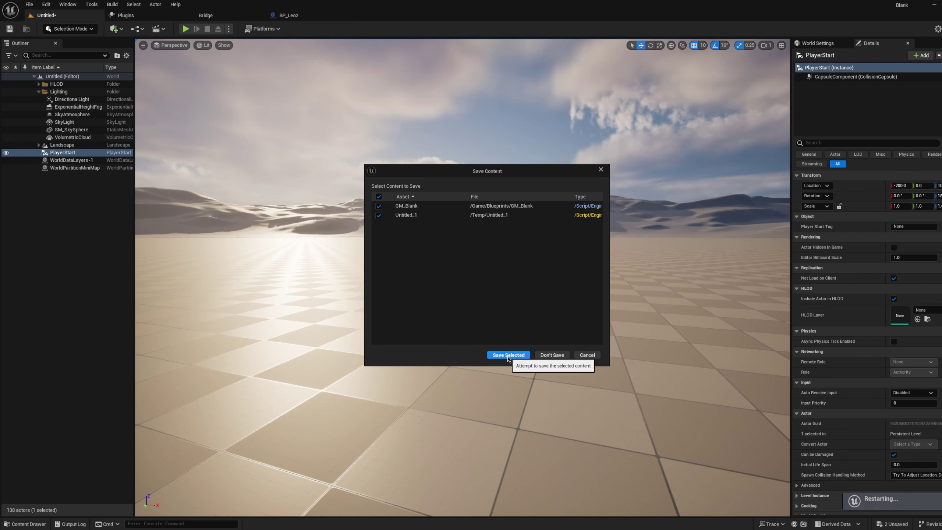
pyautogui.click(508, 355)
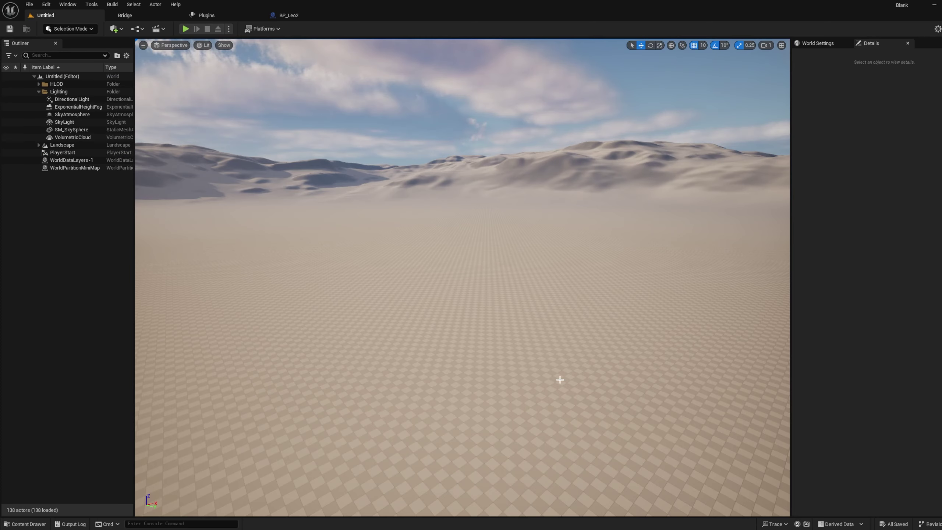
# Duplicate the BP_Leo2 blueprint in the Leo2 folder and name the copy CBP_Leo
pyautogui.hotkey('ctrl', 'space')
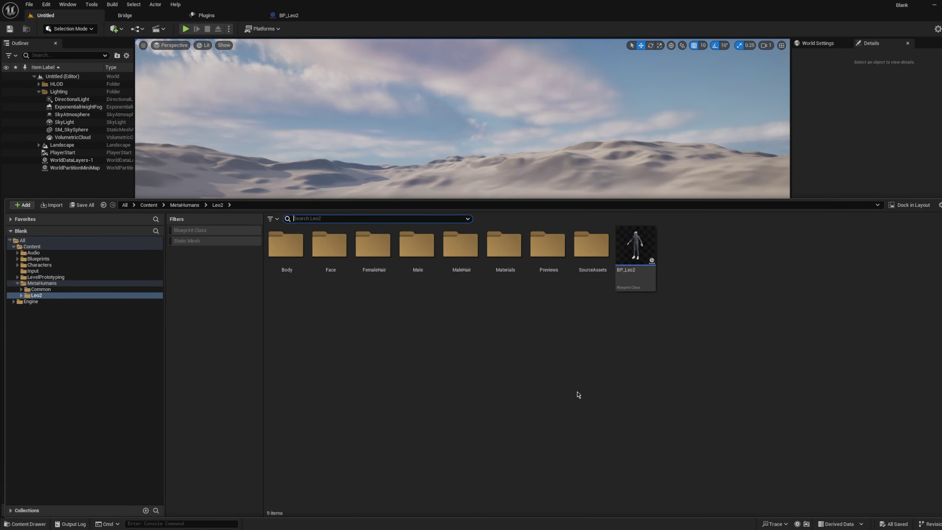
pyautogui.click(635, 252)
pyautogui.rightClick(639, 254)
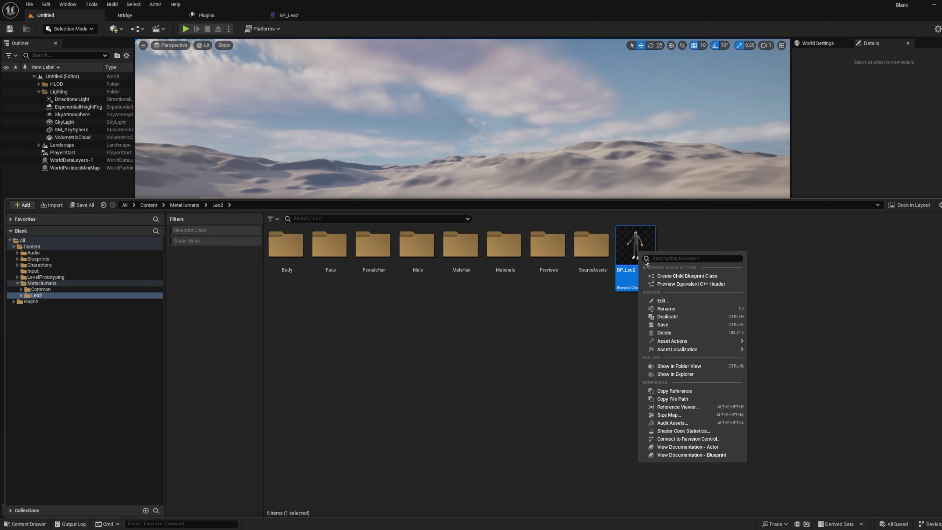
pyautogui.click(679, 317)
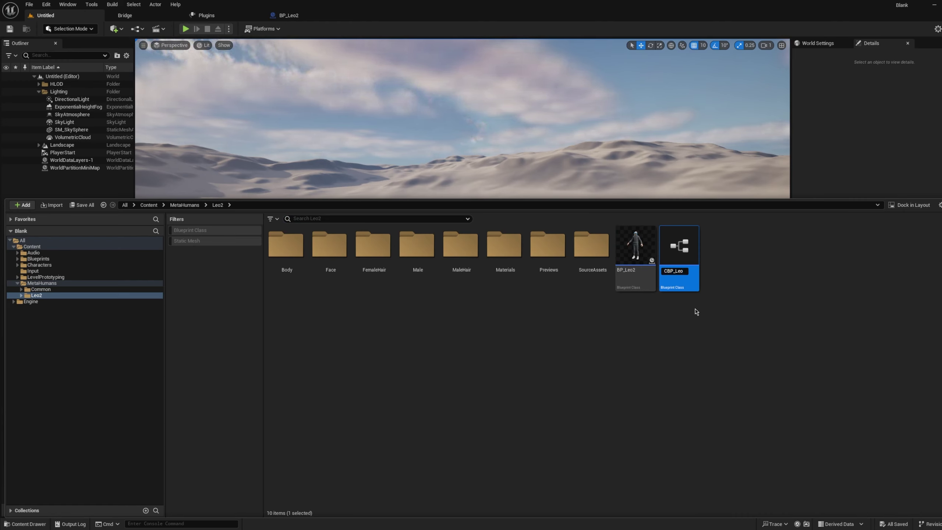
pyautogui.press('Return')
pyautogui.click(753, 331)
# Move the CBP_Leo blueprint from the Leo2 folder into the Blueprints folder
pyautogui.click(681, 260)
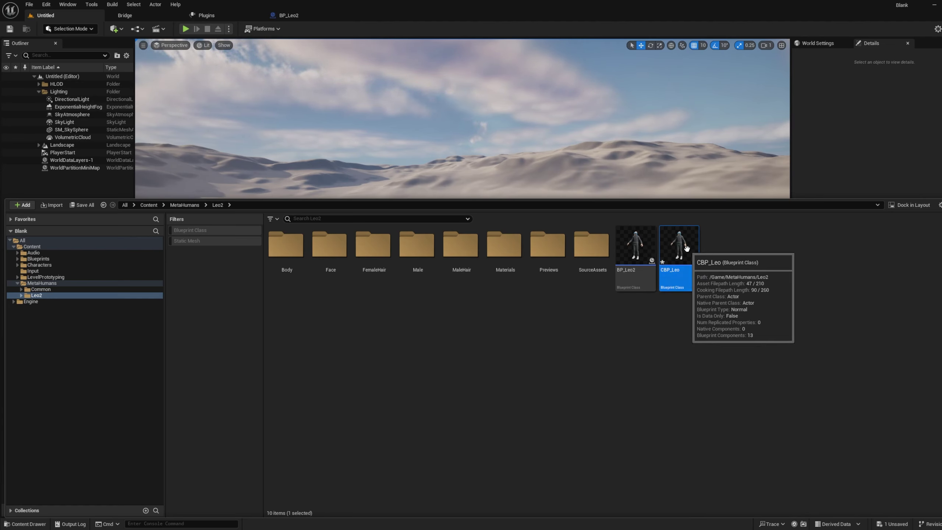
pyautogui.moveTo(676, 250); pyautogui.dragTo(43, 259)
pyautogui.click(72, 274)
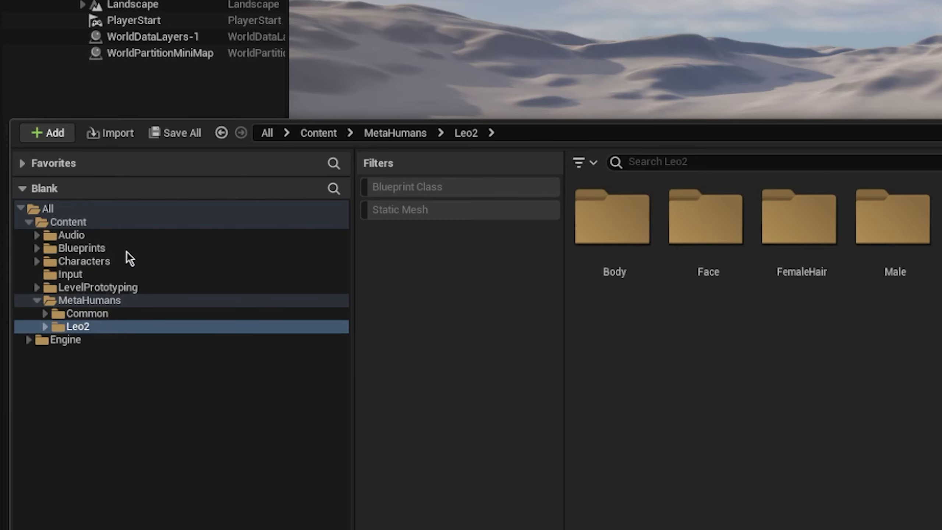
# Open the CBP_Leo blueprint from the Blueprints folder for editing
pyautogui.click(106, 248)
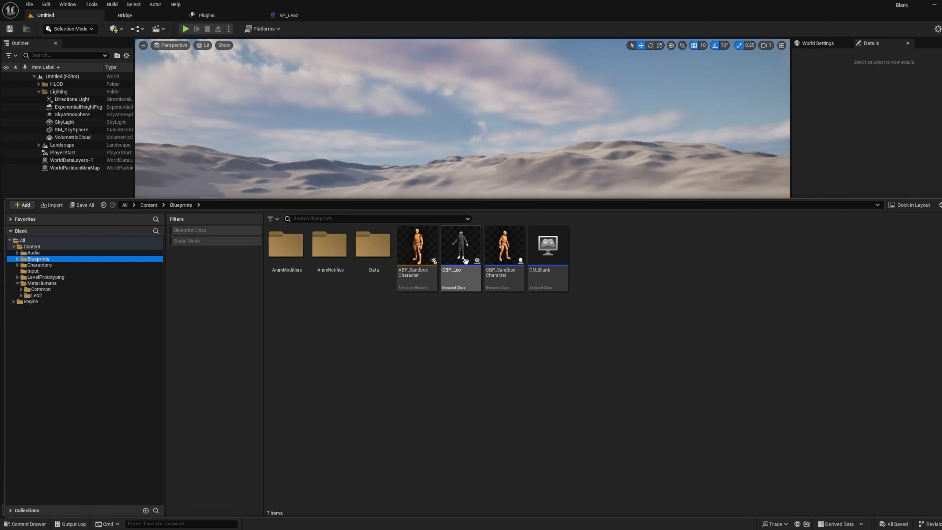
pyautogui.click(461, 257)
pyautogui.doubleClick(461, 257)
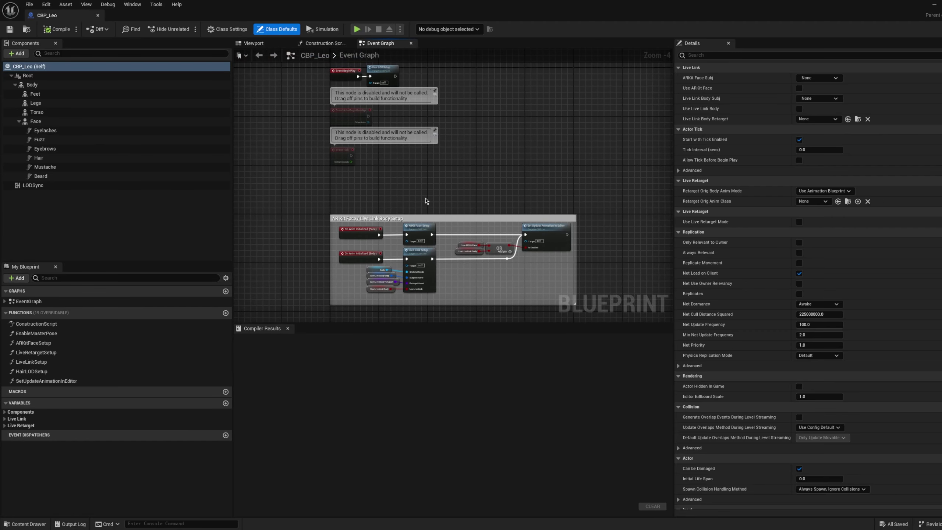
# Reparent the CBP_Leo blueprint to the CBP_SandboxCharacter class
pyautogui.click(236, 33)
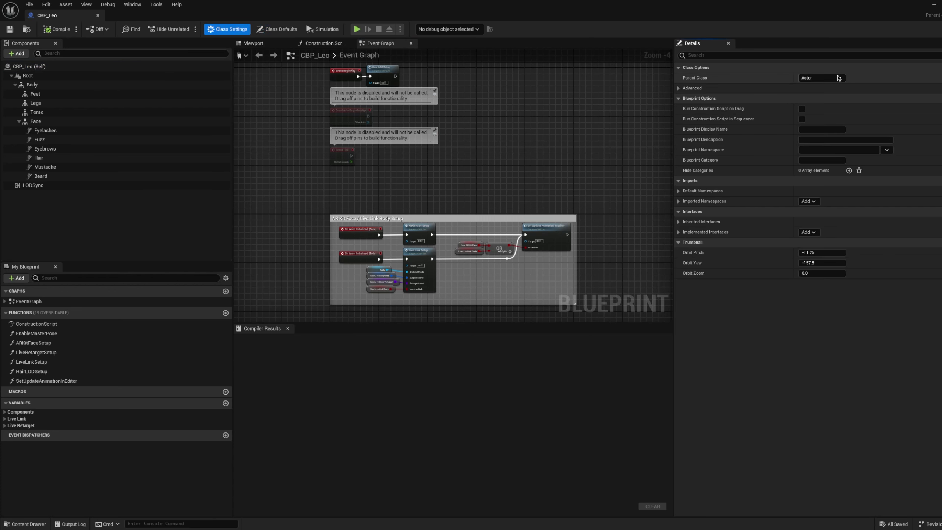
pyautogui.click(839, 78)
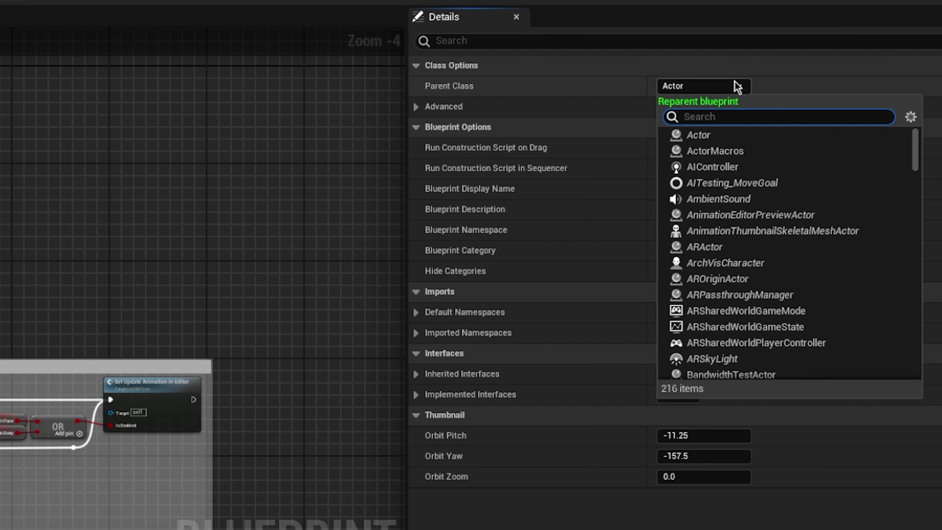
pyautogui.write('CBP')
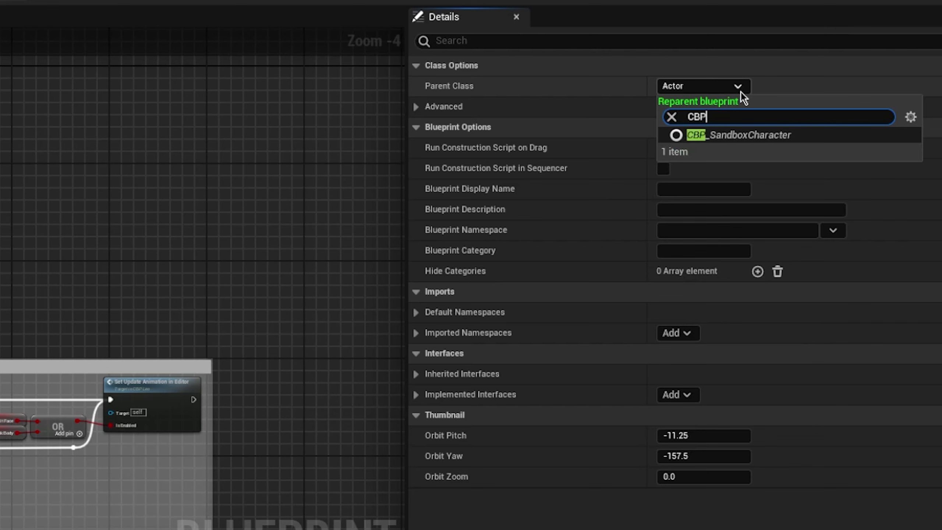
pyautogui.click(731, 141)
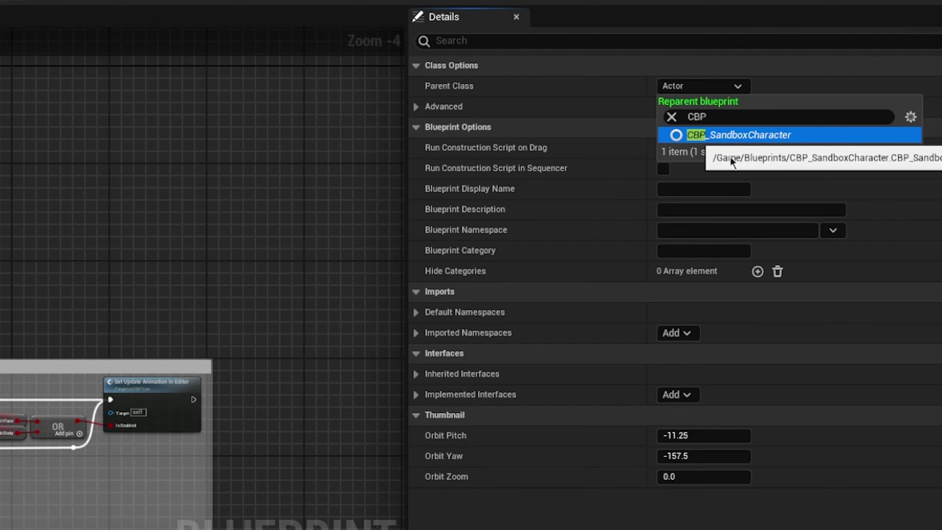
pyautogui.click(717, 136)
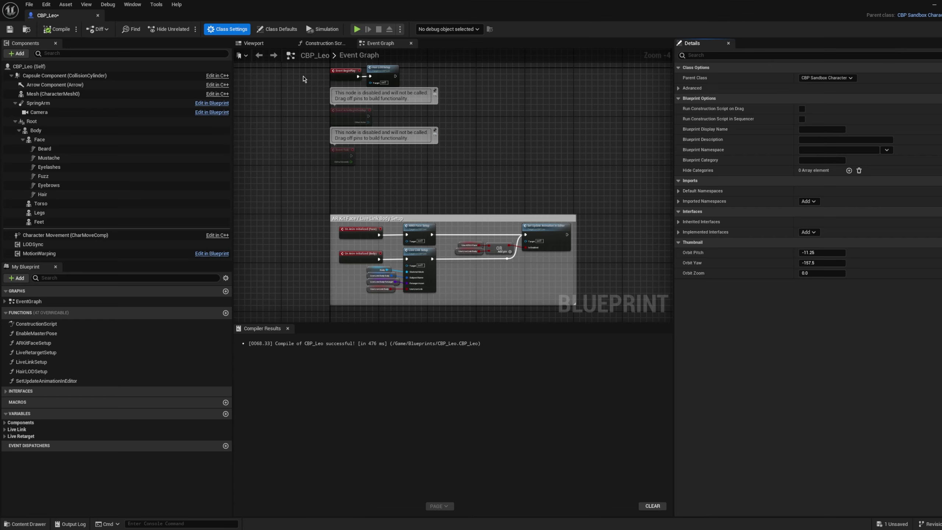
# Attach the Body component with its children to Mesh (CharacterMesh0) and delete the leftover Root component
pyautogui.click(254, 44)
pyautogui.moveTo(512, 192)
pyautogui.mouseDown(button='right')
pyautogui.moveTo(472, 206)
pyautogui.moveTo(553, 206)
pyautogui.moveTo(512, 196)
pyautogui.moveTo(511, 187)
pyautogui.mouseUp(button='right')
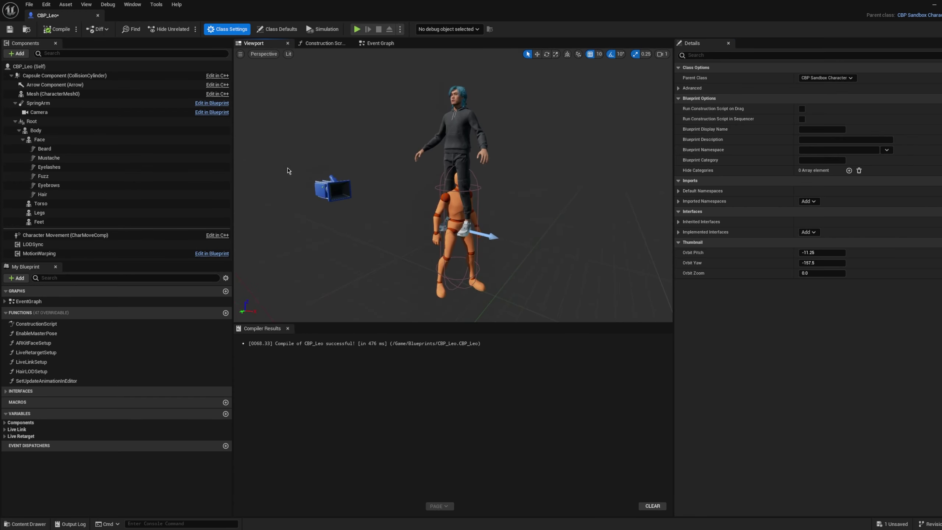
pyautogui.click(43, 131)
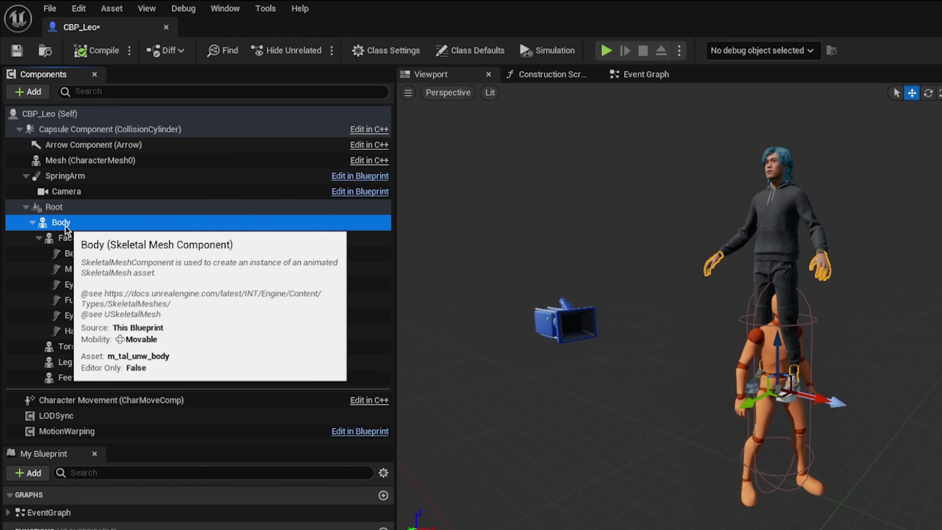
pyautogui.moveTo(66, 229); pyautogui.dragTo(111, 161)
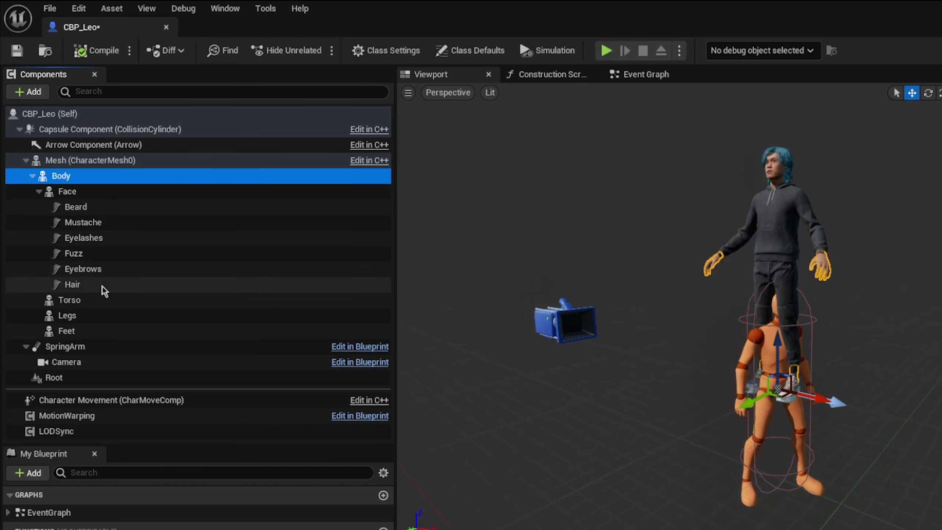
pyautogui.click(74, 379)
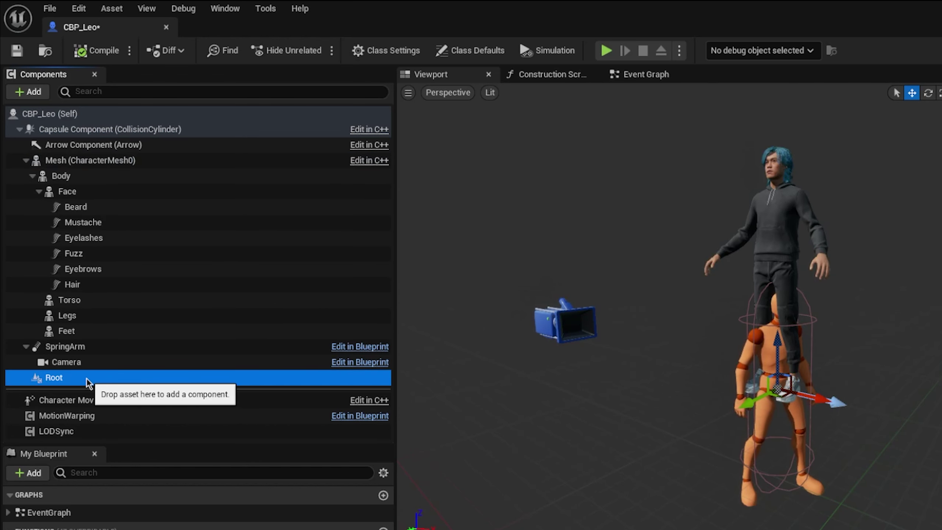
pyautogui.press('Delete')
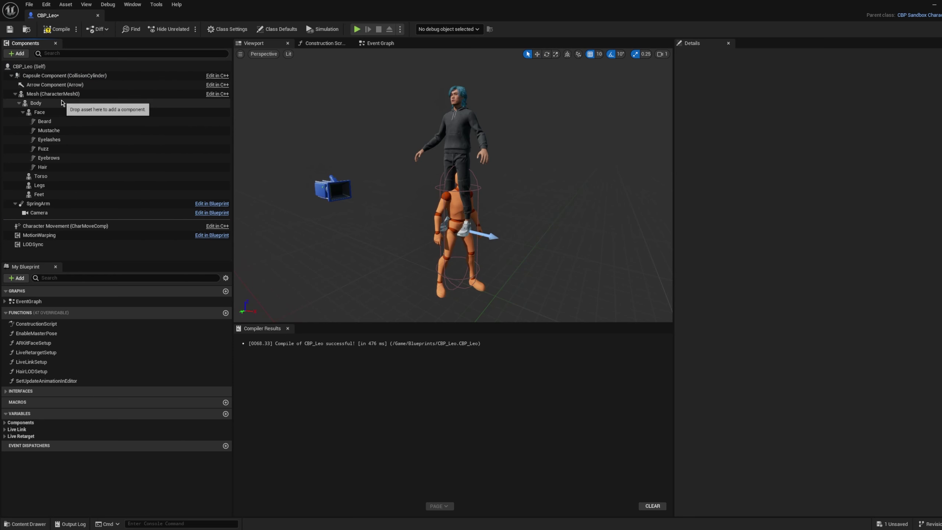
# Reset the Body component's location and rotation to 0 on all axes
pyautogui.click(111, 176)
pyautogui.click(941, 130)
pyautogui.click(941, 299)
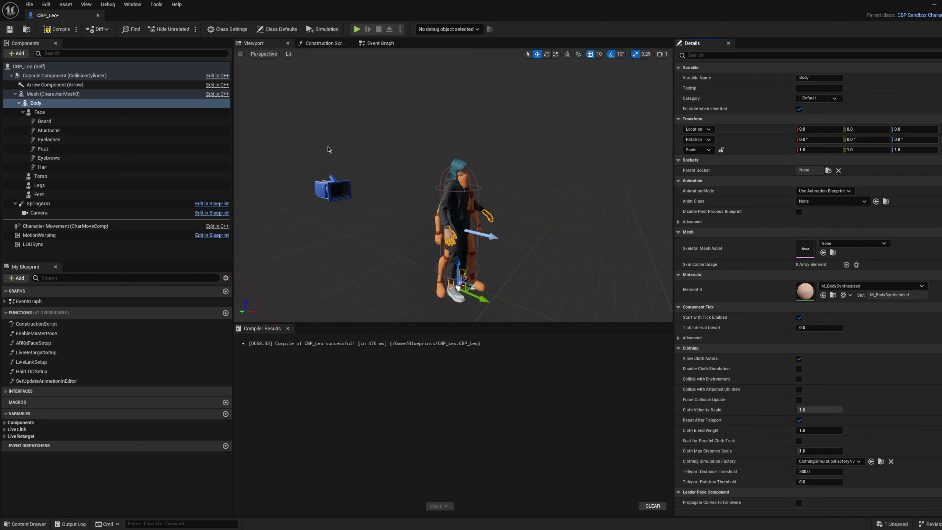
# Compile CBP_Leo, connect a Body reference to the Target of Get Children Components in Set Update Animation in Editor, and recompile
pyautogui.click(47, 30)
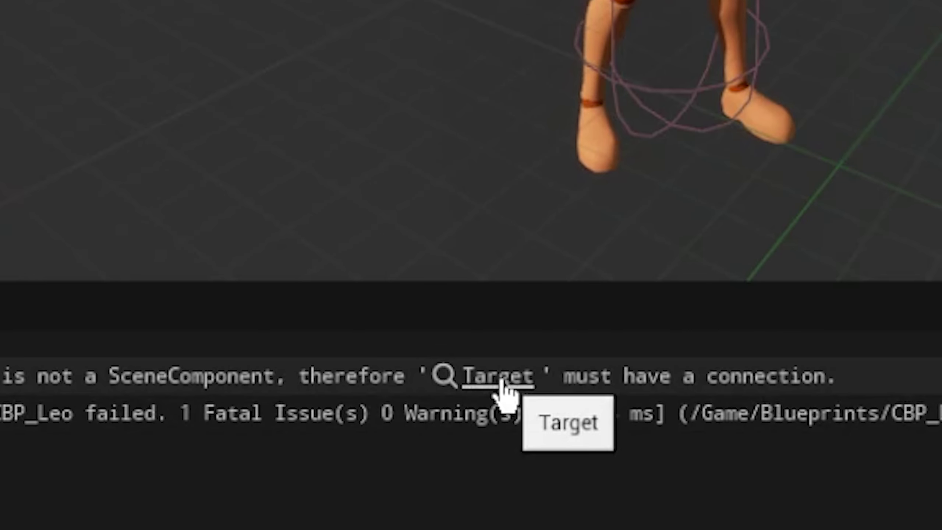
pyautogui.click(419, 344)
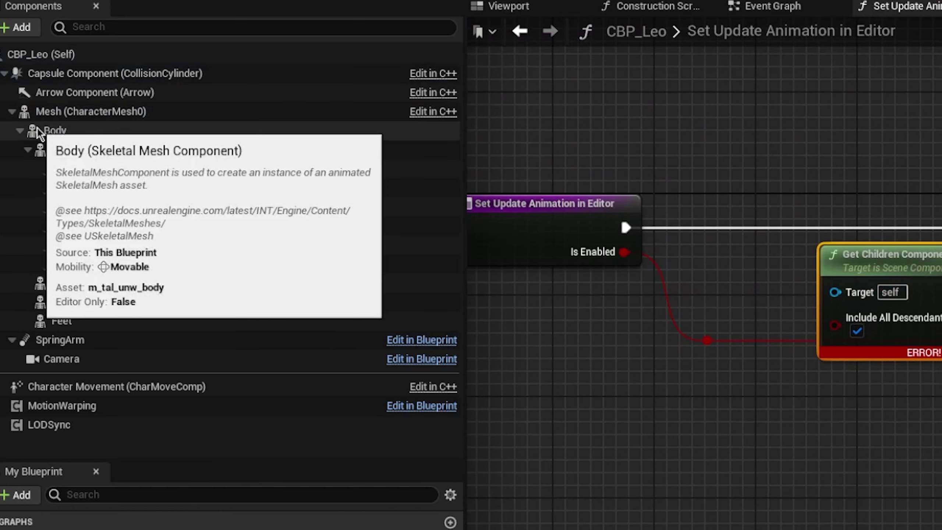
pyautogui.moveTo(37, 103); pyautogui.dragTo(301, 146)
pyautogui.moveTo(608, 219); pyautogui.dragTo(701, 275)
pyautogui.moveTo(778, 285); pyautogui.dragTo(835, 292)
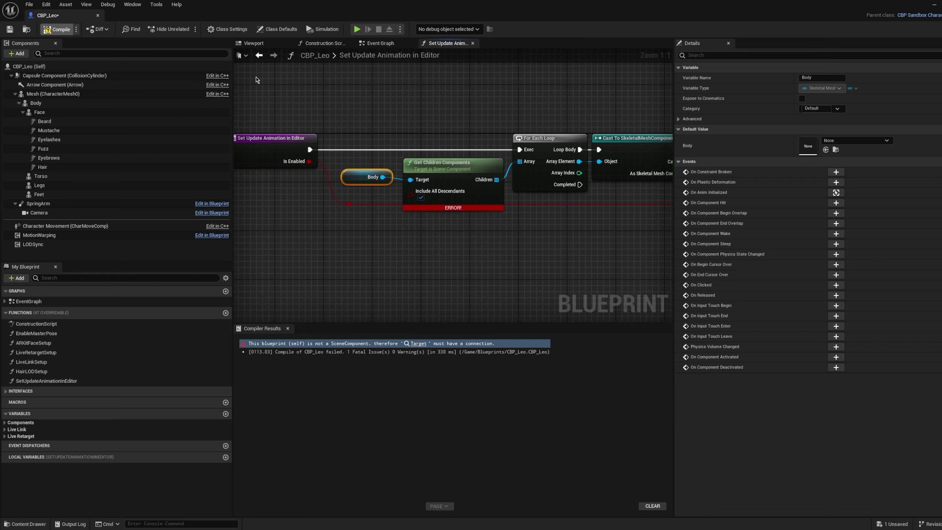
pyautogui.press('F7')
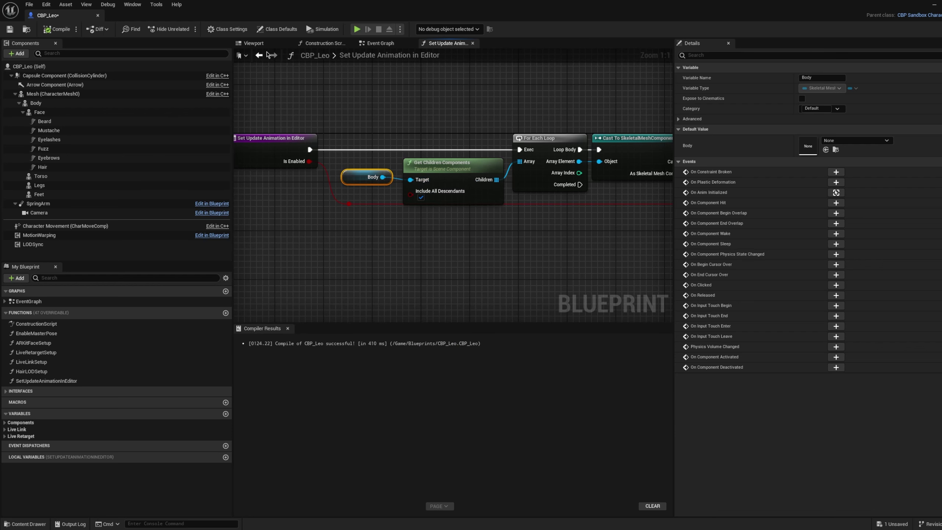
# Enable the default value of the UseLiveRetargetMode variable and check the character's pose in the blueprint viewport
pyautogui.click(259, 44)
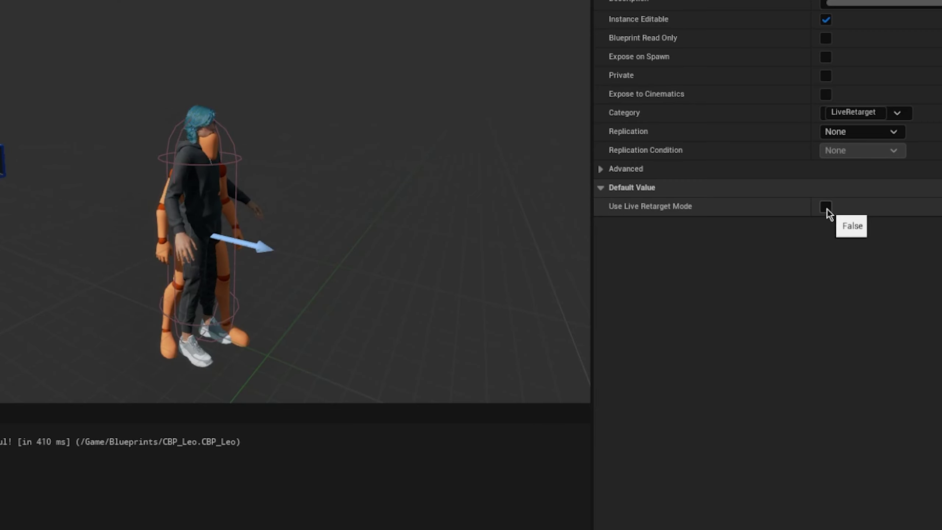
pyautogui.click(828, 207)
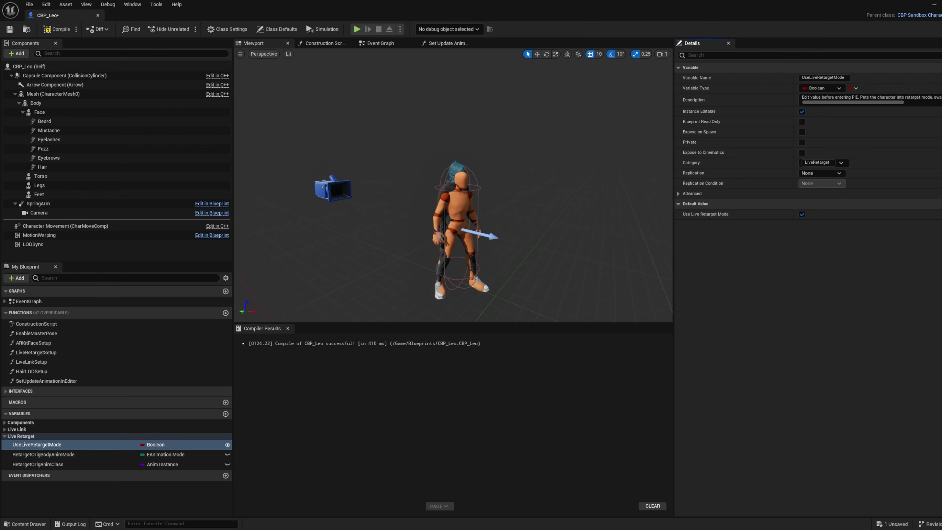
pyautogui.moveTo(507, 223); pyautogui.dragTo(445, 224, button='right')
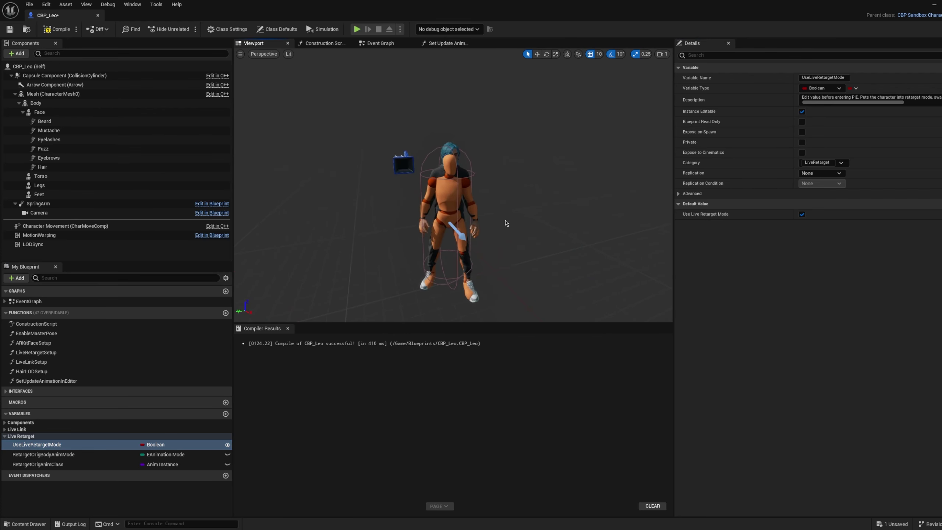
# Set the inherited Mesh's Visibility Based Anim Tick Option to Always Tick Pose and Refresh Bones, make it not visible, then compile and close CBP_Leo
pyautogui.click(53, 93)
pyautogui.click(755, 55)
pyautogui.write('vis')
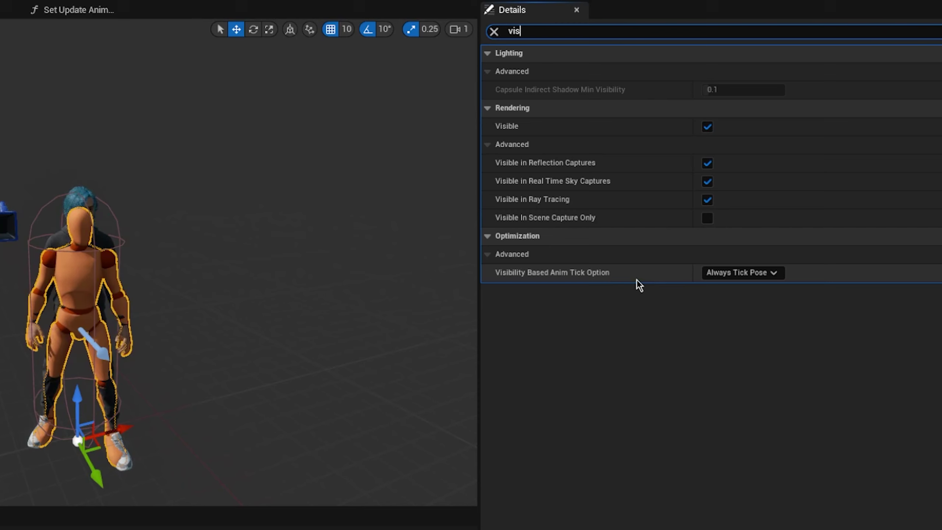
pyautogui.click(727, 273)
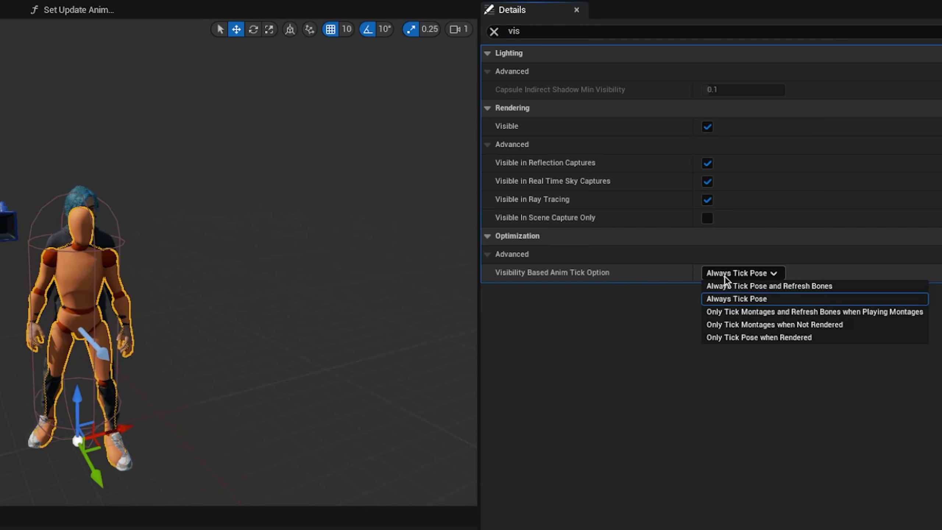
pyautogui.click(884, 286)
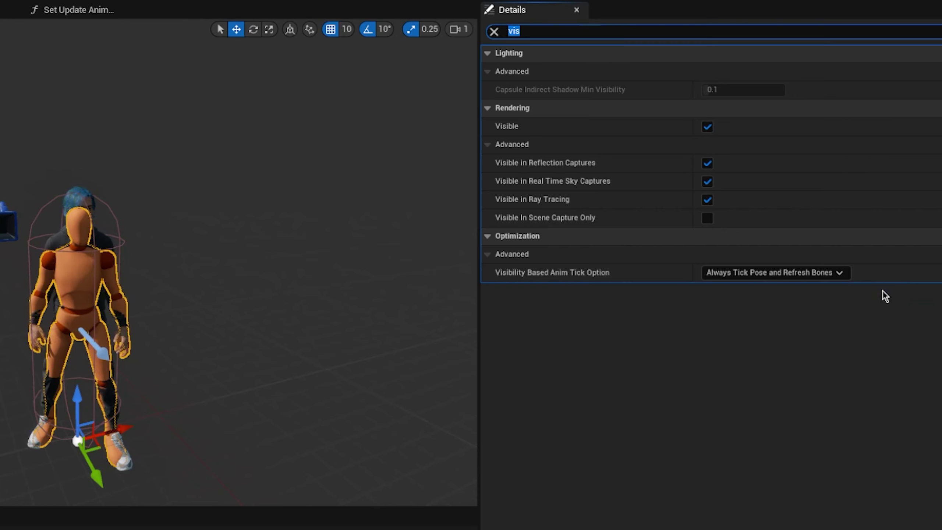
pyautogui.click(708, 127)
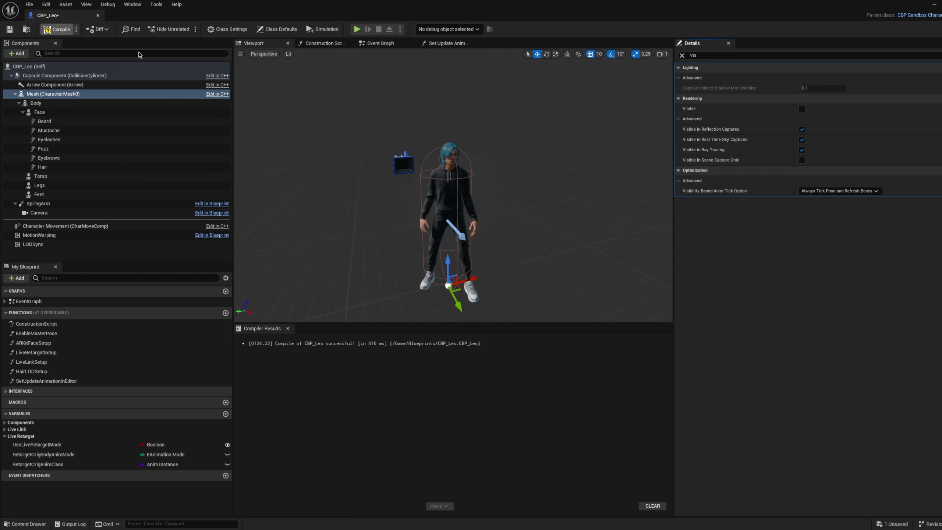
pyautogui.press('F7')
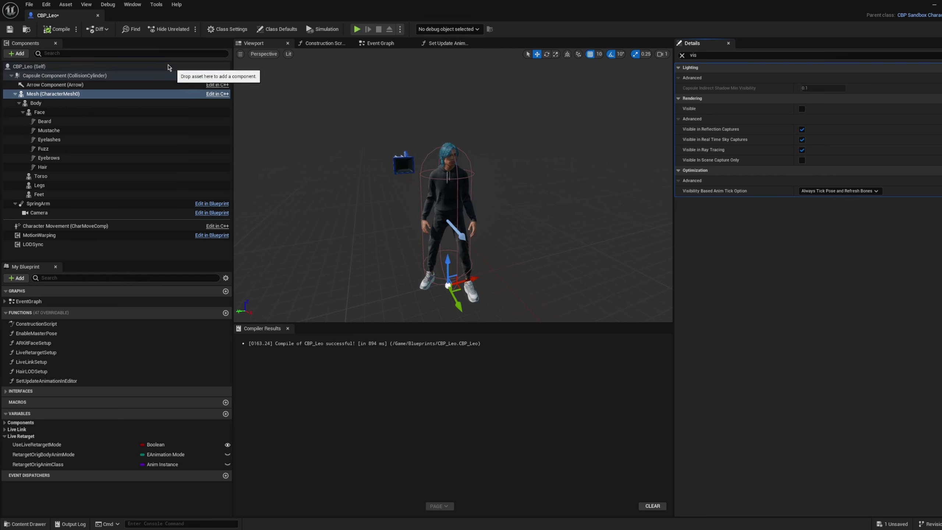
pyautogui.click(99, 16)
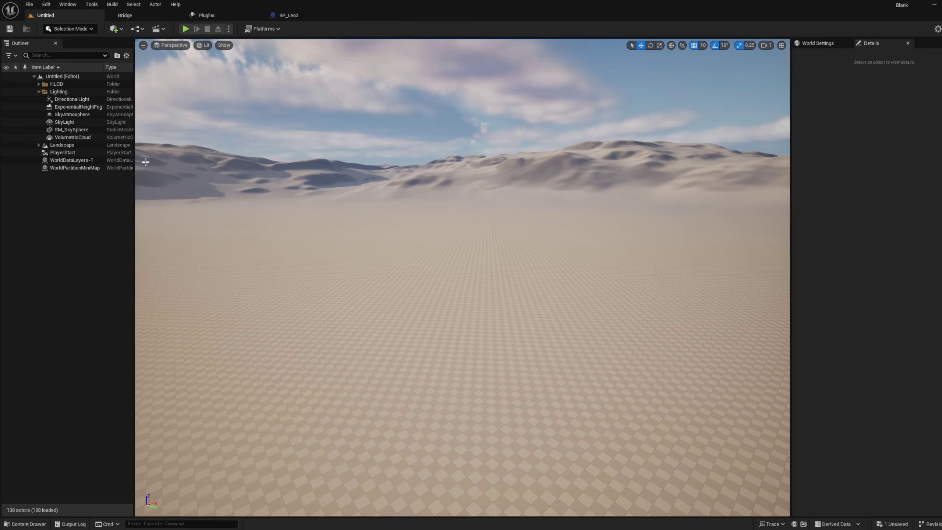
# Set the Default Pawn Class of the GM_Blank game mode to CBP_Leo, then compile and close it
pyautogui.click(63, 153)
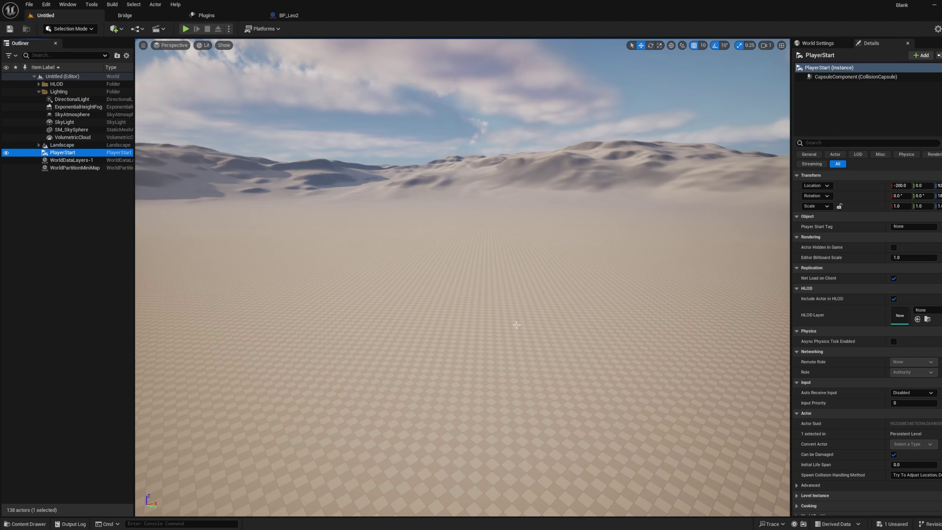
pyautogui.hotkey('ctrl', 'space')
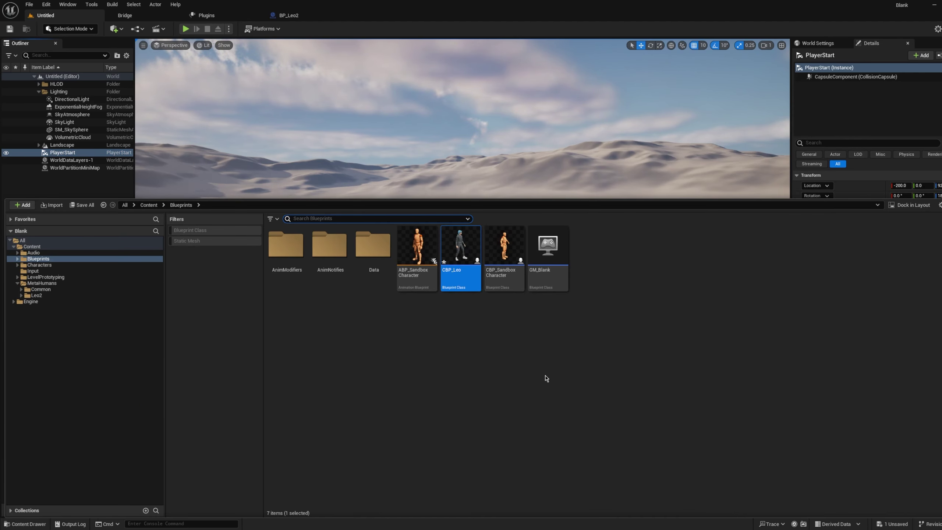
pyautogui.click(563, 270)
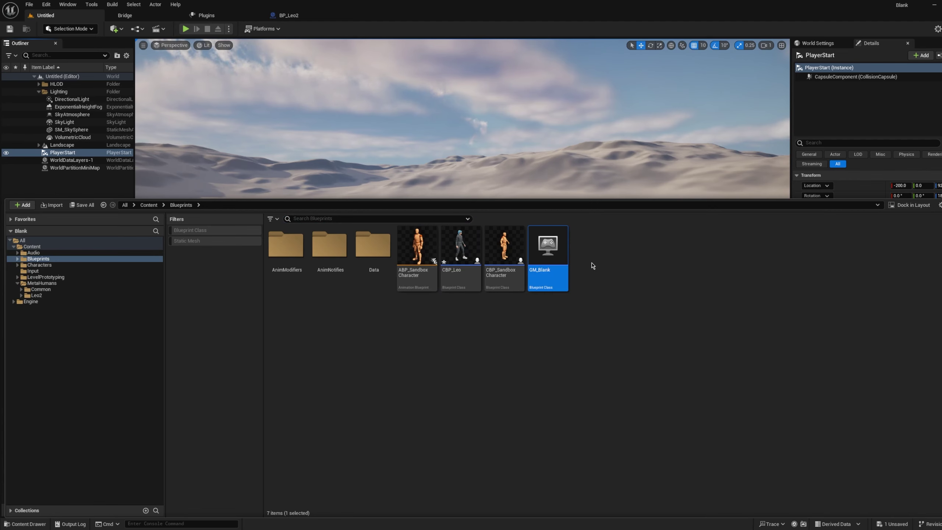
pyautogui.doubleClick(553, 256)
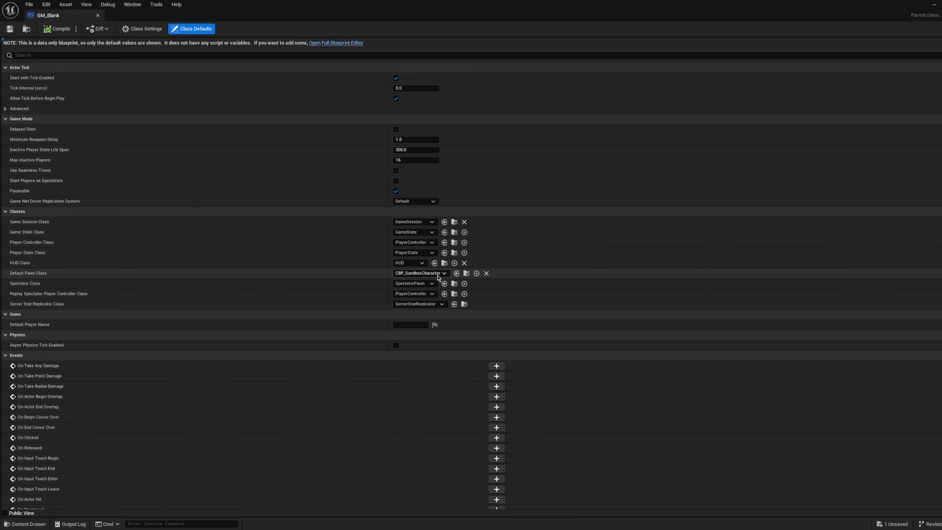
pyautogui.click(432, 274)
pyautogui.write('cbp')
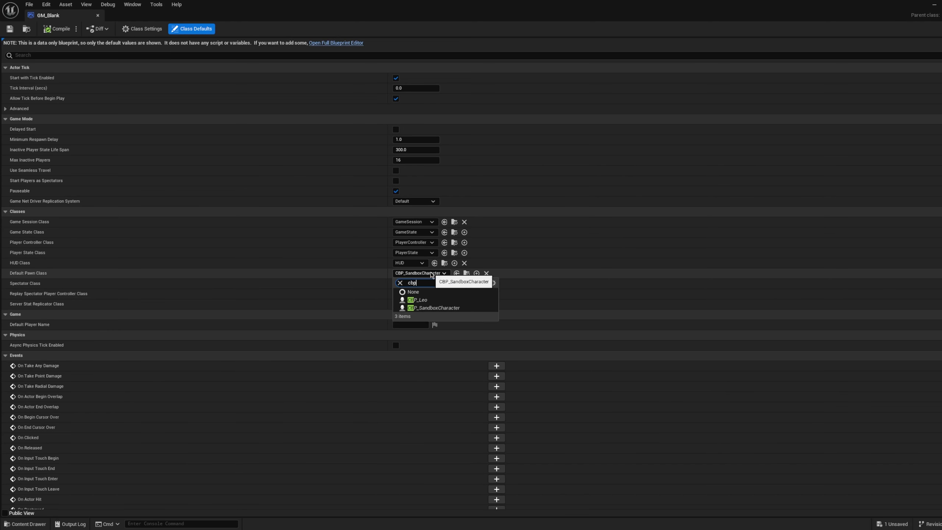
pyautogui.click(425, 300)
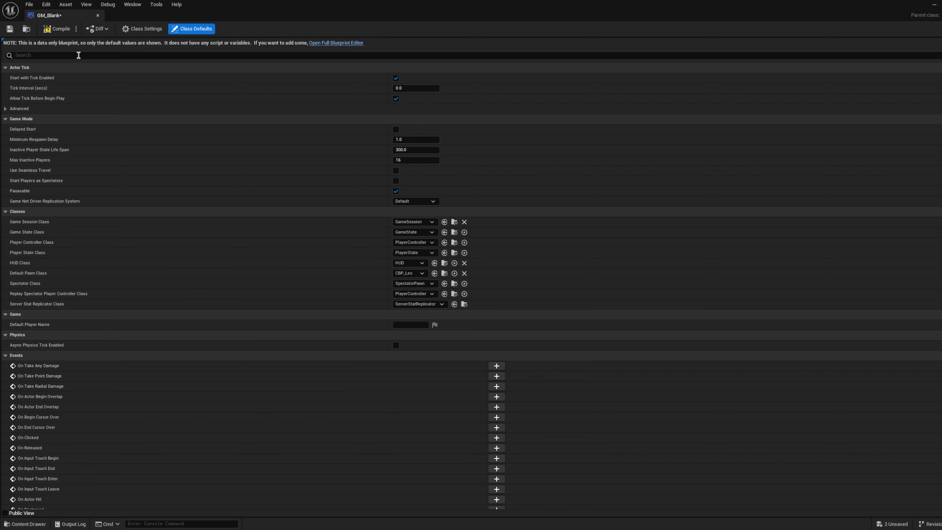
pyautogui.click(56, 29)
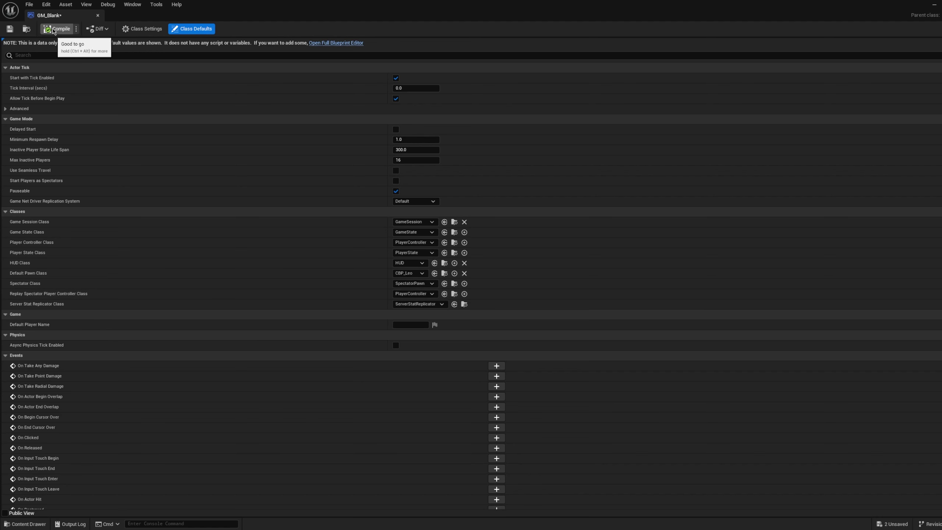
pyautogui.click(98, 16)
# Play the level in the editor and move the MetaHuman around to test its locomotion
pyautogui.click(186, 29)
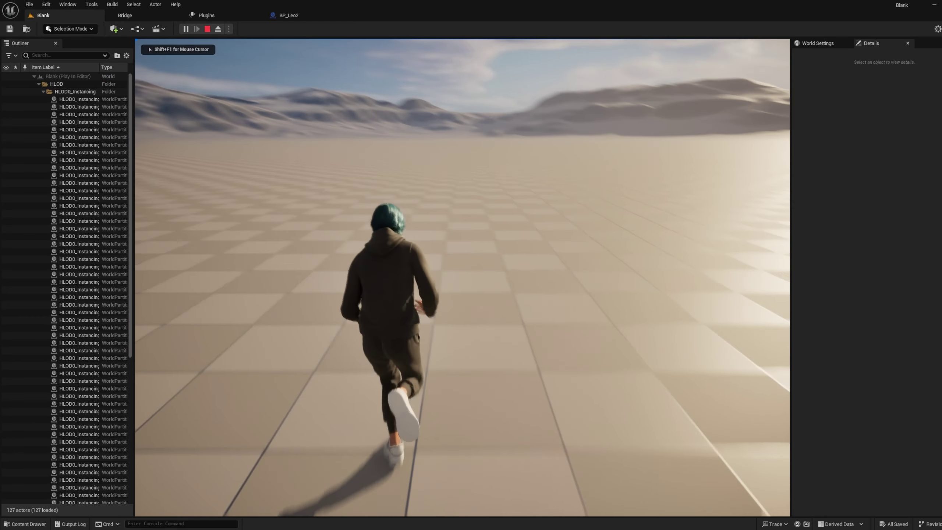
pyautogui.press('s')
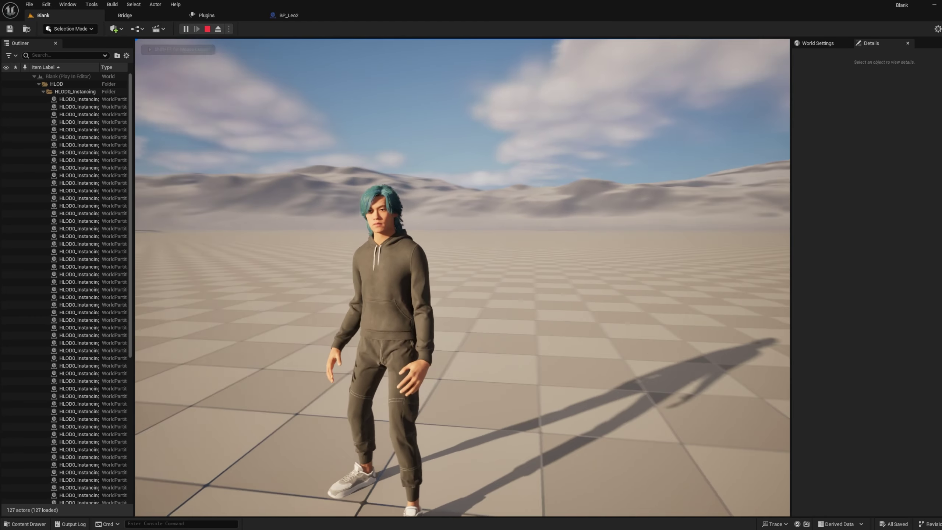
# Test the MetaHuman's running and jumping in the playing level, changing direction between moves
pyautogui.press('d')
pyautogui.press('w')
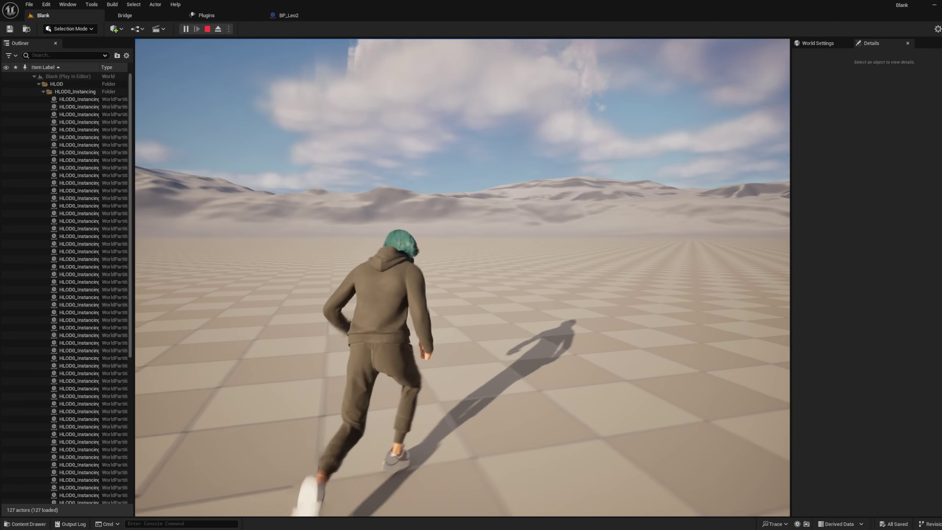
pyautogui.press('space')
pyautogui.press('w')
pyautogui.press('space')
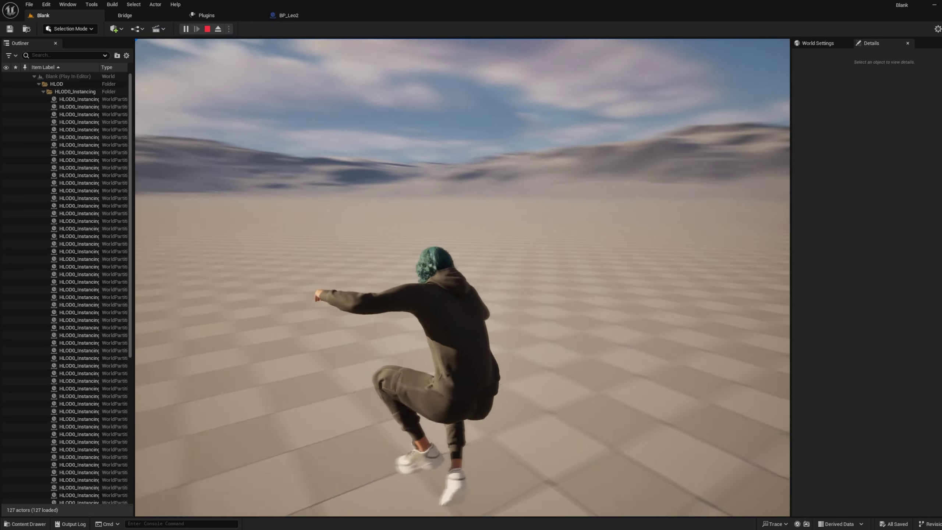
pyautogui.press('w')
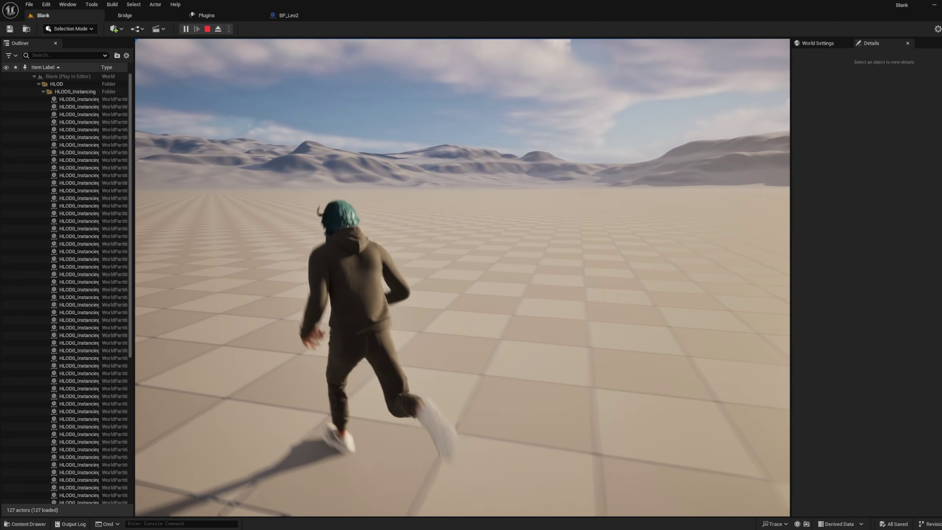
pyautogui.press('w')
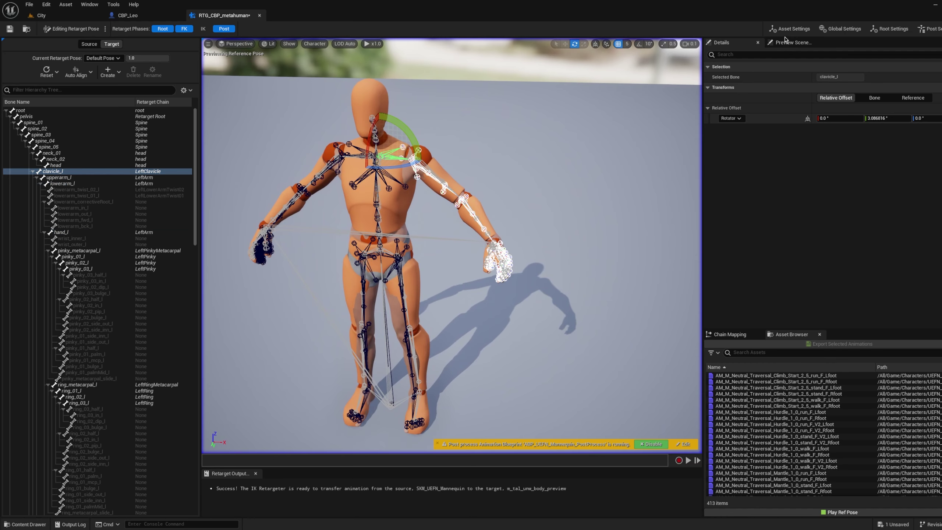
# Review the asset settings of the RTG_CBP_metahuman retargeter and the Construction Script and Event Graph of CBP_Leo
pyautogui.click(788, 30)
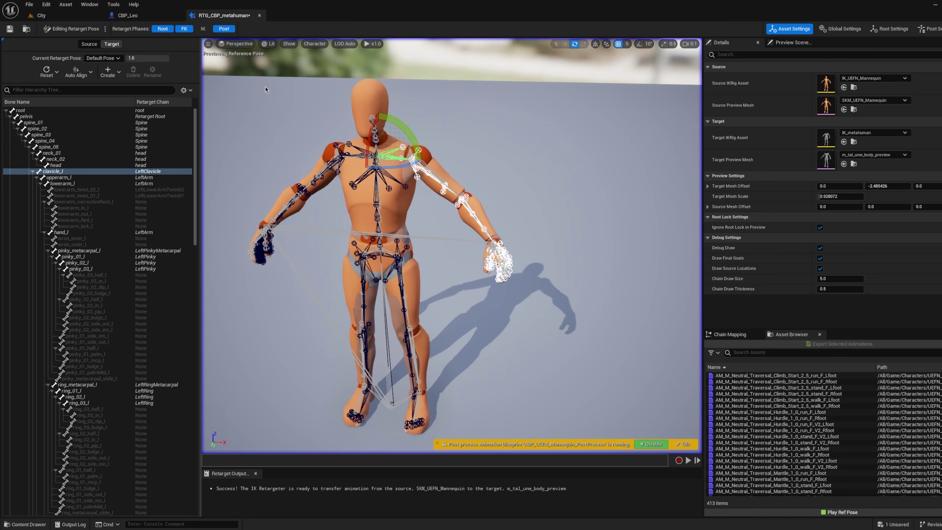
pyautogui.click(145, 16)
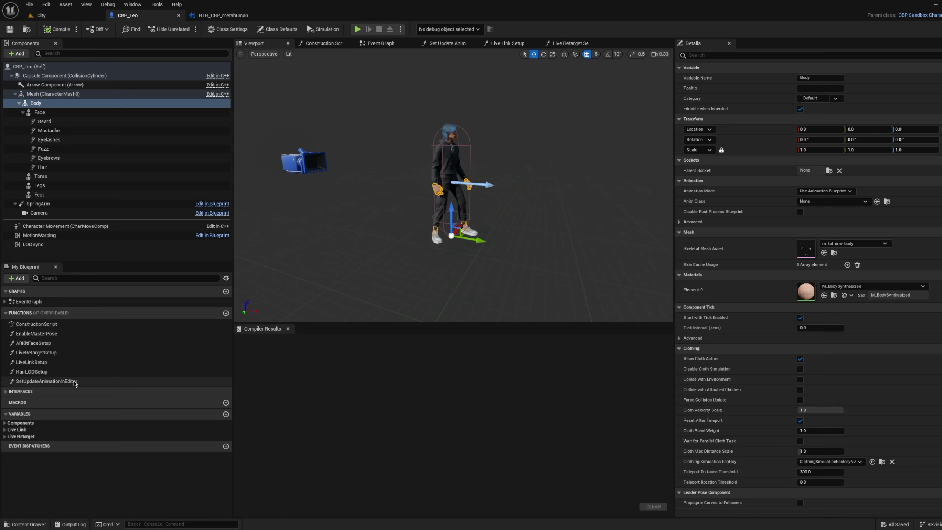
pyautogui.click(30, 437)
pyautogui.click(330, 45)
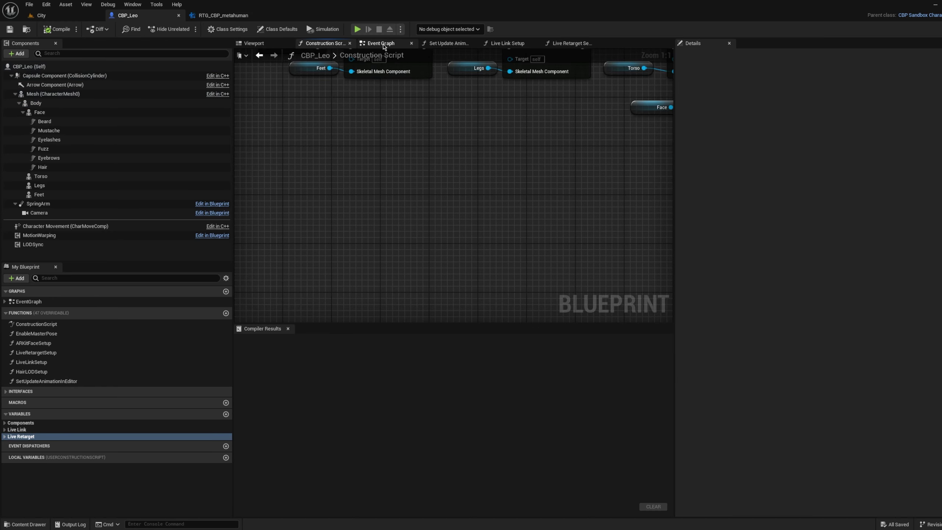
pyautogui.moveTo(450, 211); pyautogui.dragTo(448, 264, button='right')
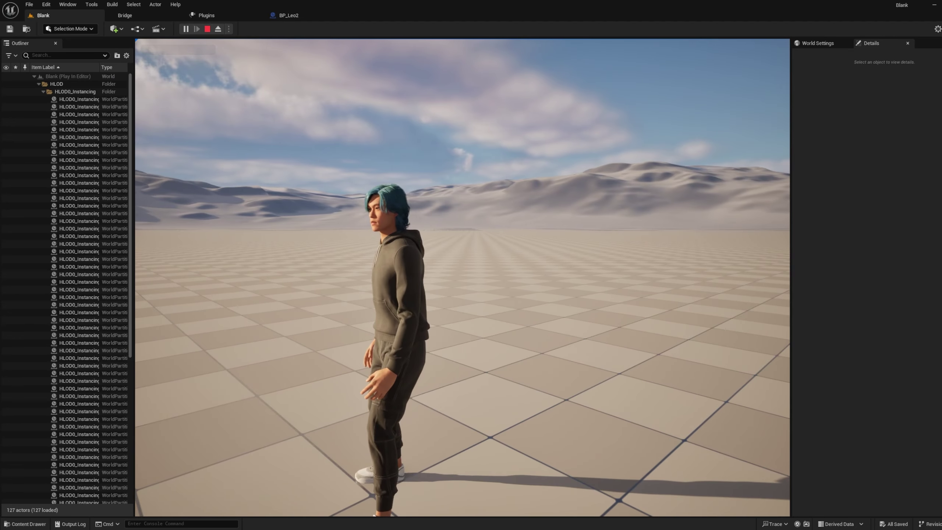
# Return to the playing Blank level and make the MetaHuman run forward and jump to check its motion
pyautogui.press('d')
pyautogui.press('w')
pyautogui.press('space')
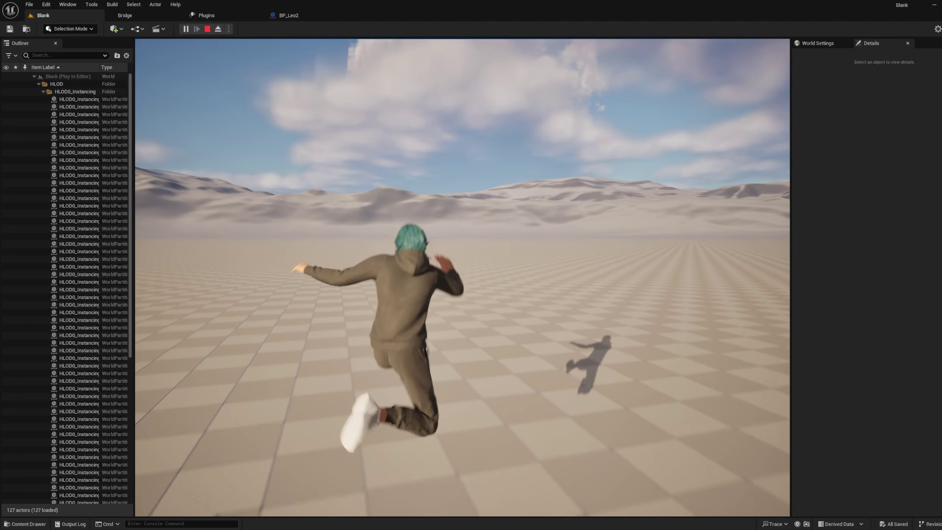
pyautogui.press('space')
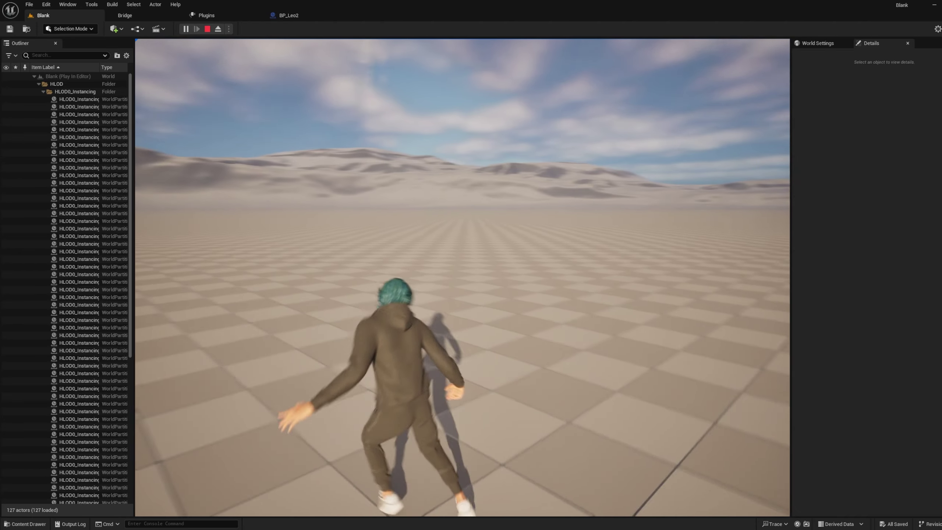